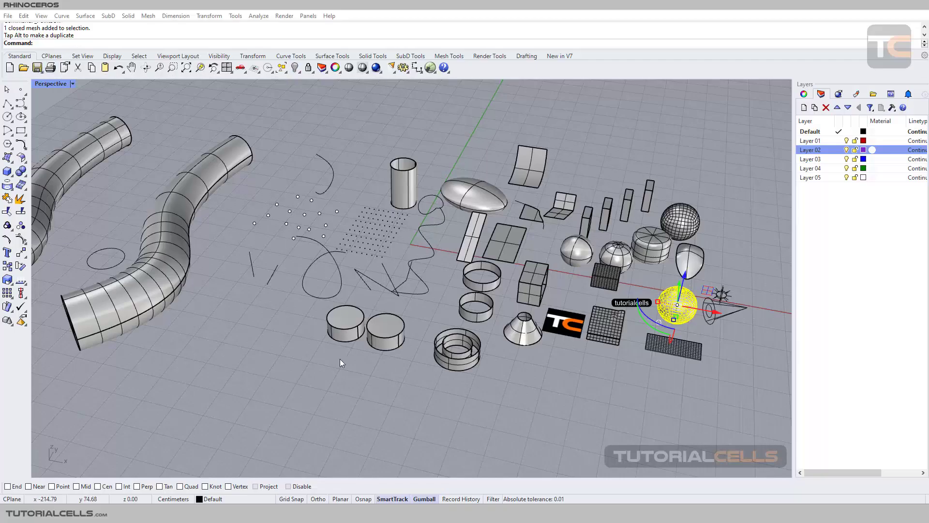
- Detach the Point flyout from the left toolbar into a floating Point toolbar
left_click(24, 93)
left_click_drag(81, 89, 177, 107)
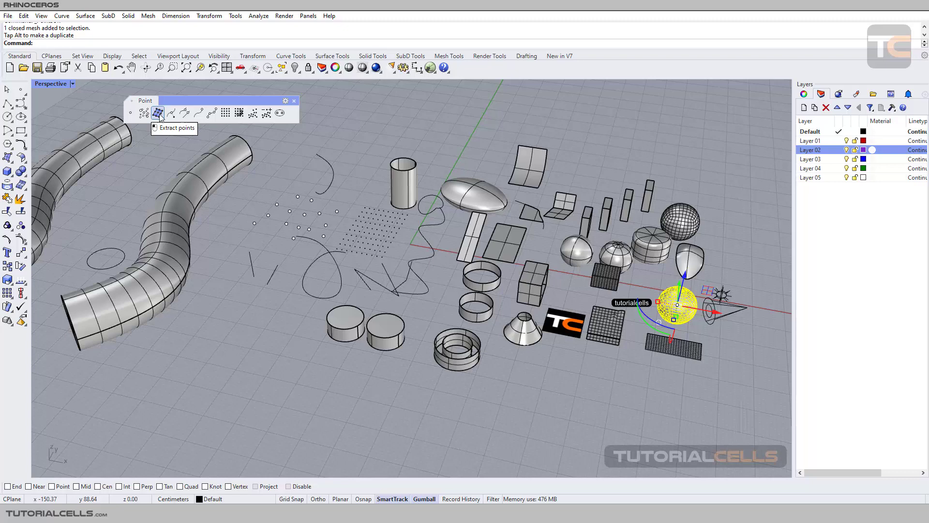
- Zoom the Perspective view and deselect the sphere by clicking empty space
scroll(389, 178, "down", 3)
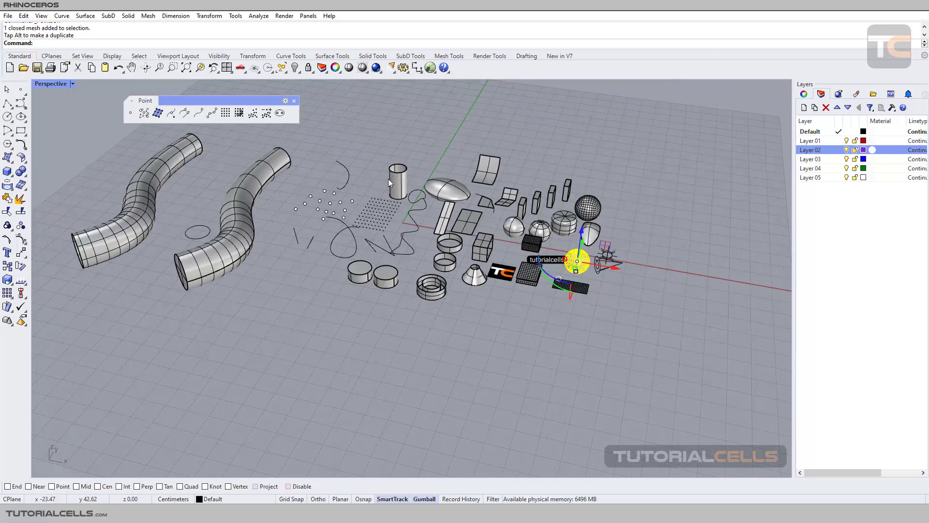
scroll(389, 182, "up", 2)
scroll(433, 223, "up", 2)
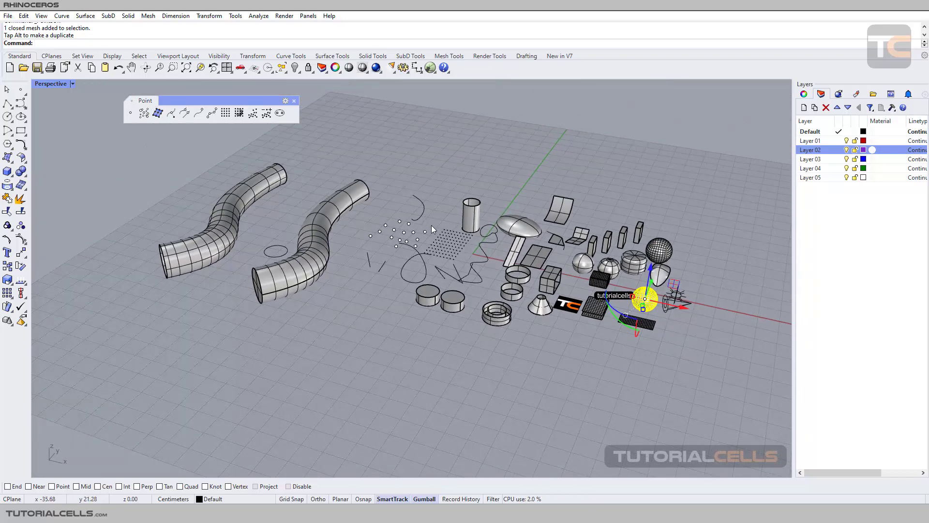
scroll(469, 269, "up", 2)
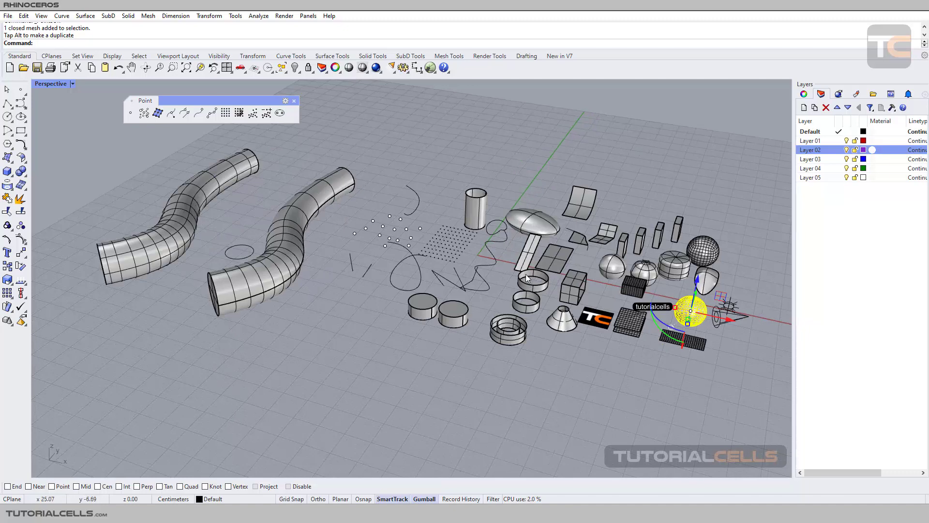
left_click(551, 170)
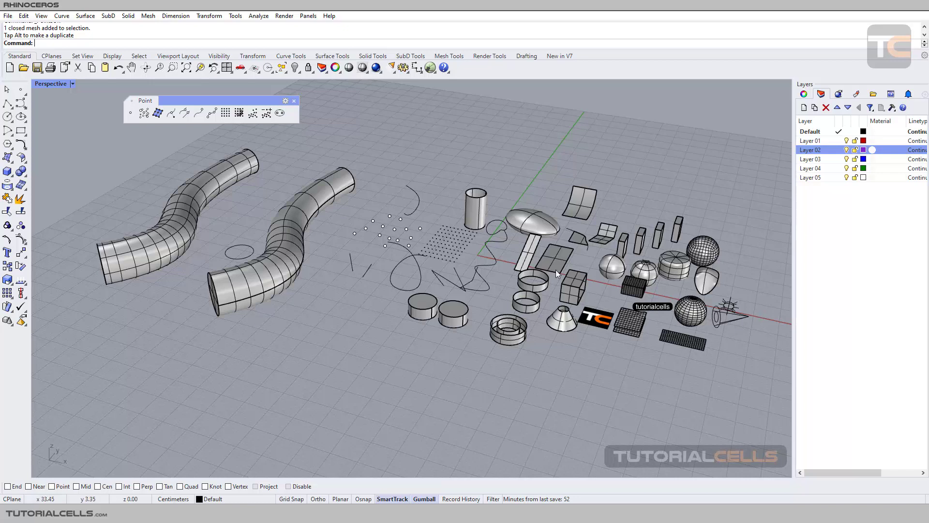
scroll(572, 275, "up", 3)
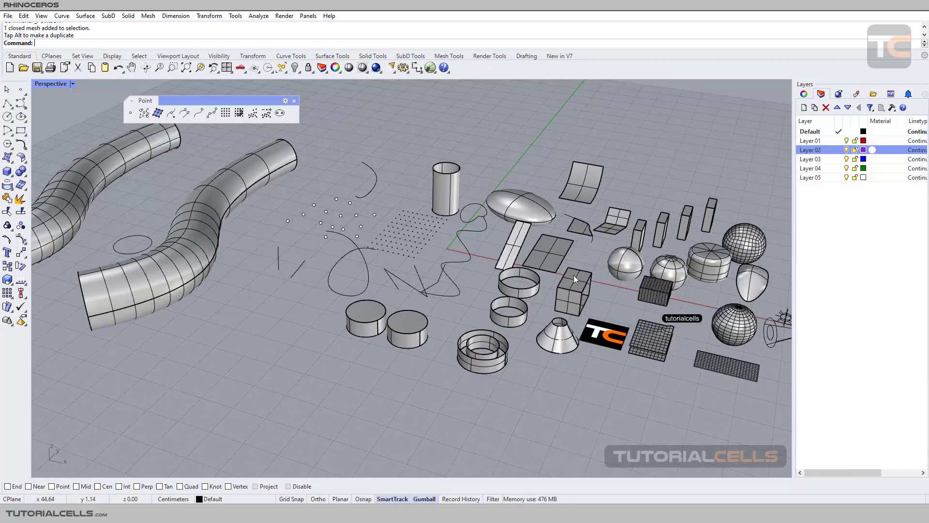
scroll(553, 277, "down", 2)
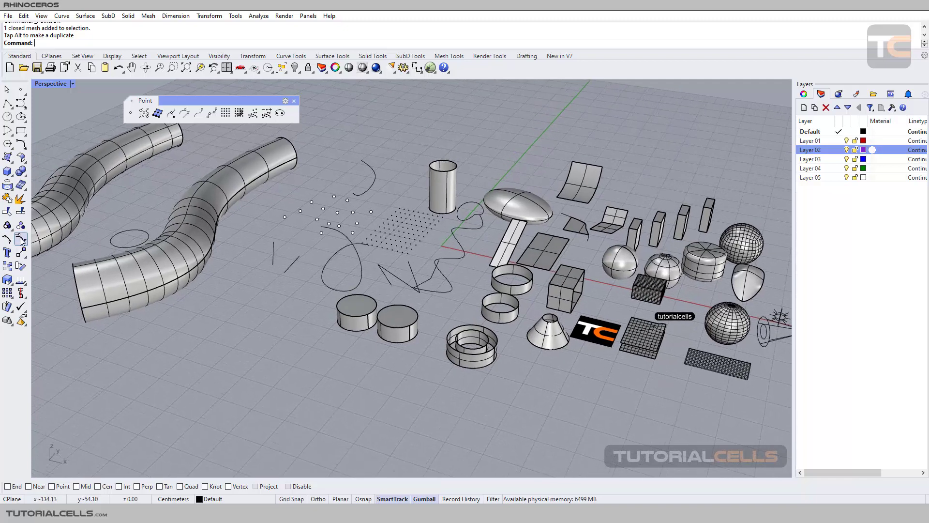
scroll(160, 242, "down", 5)
- Window-select all objects, turn on their control points, and frame the left tube
left_click_drag(142, 152, 647, 385)
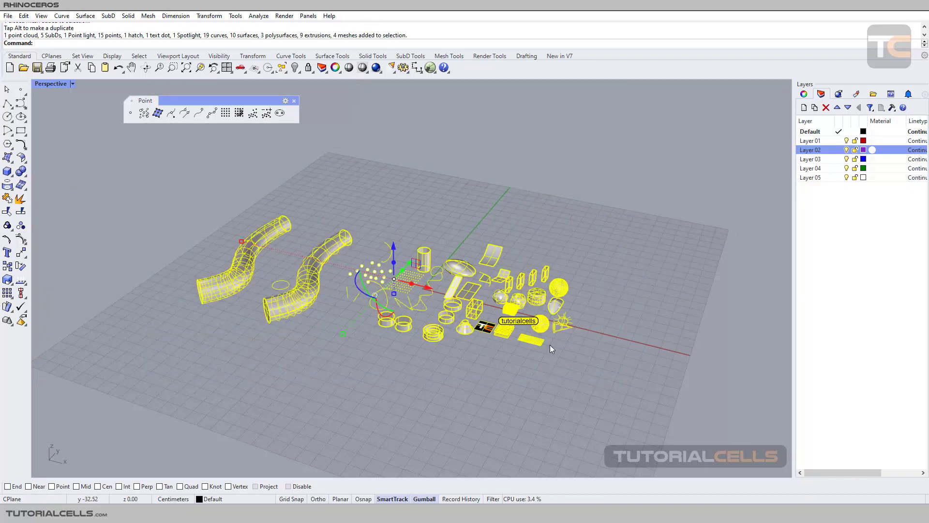
left_click(21, 240)
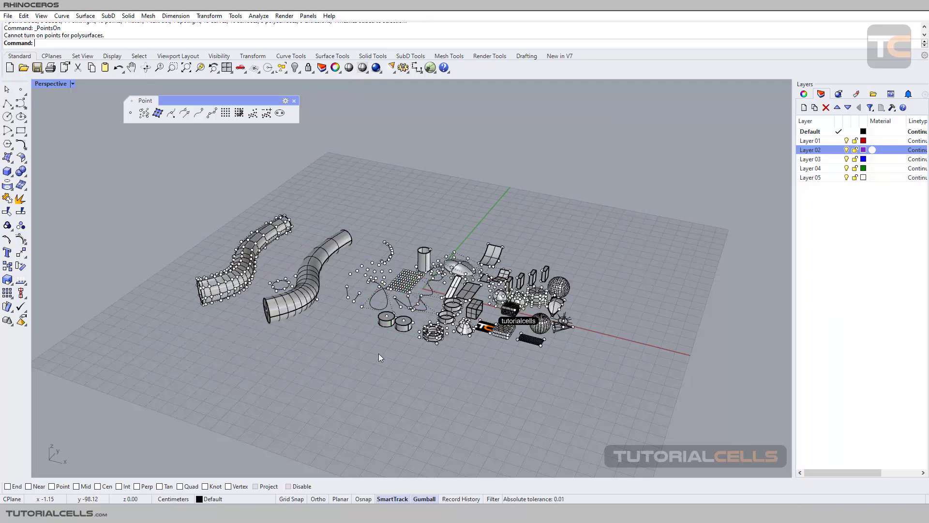
scroll(464, 315, "up", 3)
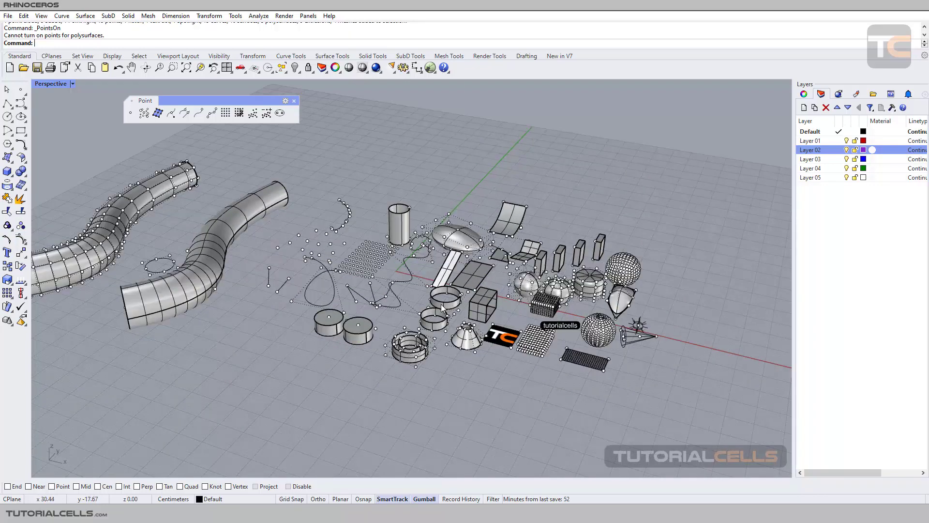
right_click_drag(442, 307, 492, 299, "shift")
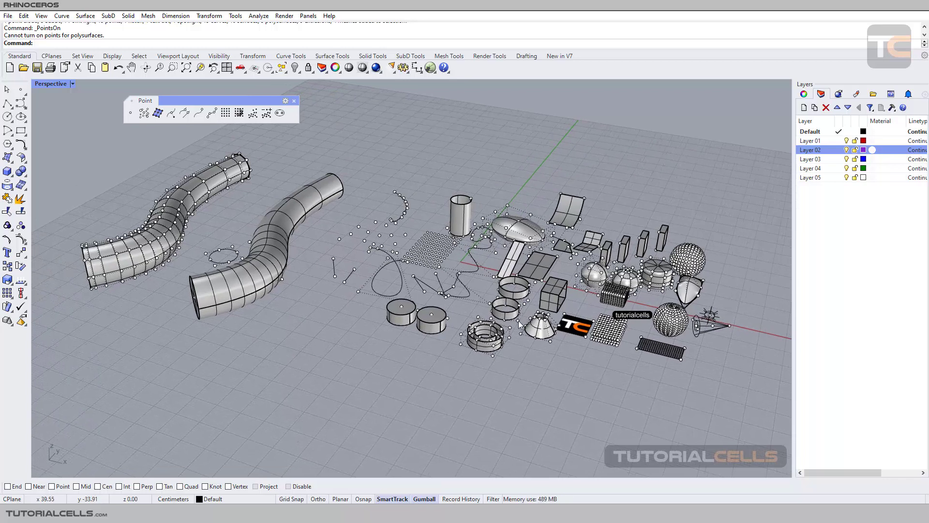
scroll(494, 310, "up", 2)
scroll(495, 312, "up", 3)
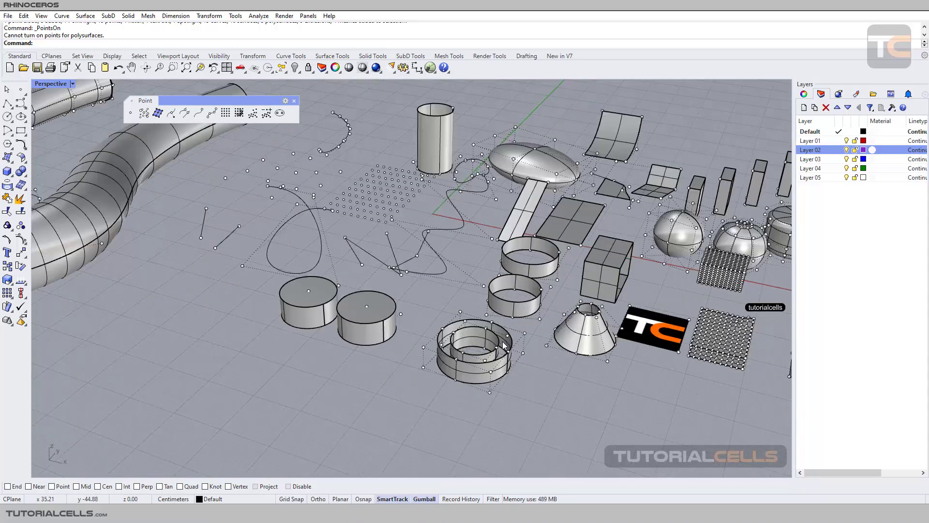
- Test-move a control point near the ring with the gumball, then undo the move
left_click_drag(537, 330, 577, 339)
key("ctrl+z")
scroll(557, 320, "down", 5)
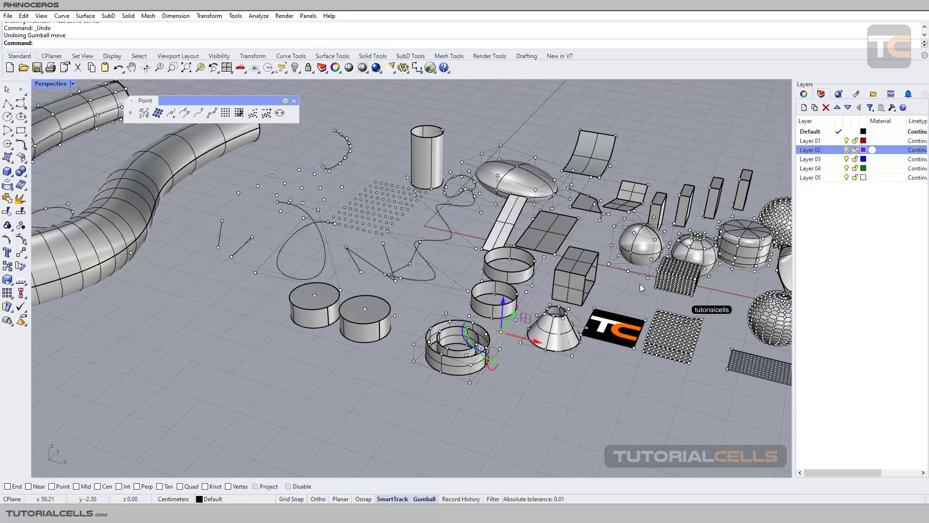
scroll(678, 294, "down", 3)
scroll(526, 280, "up", 6)
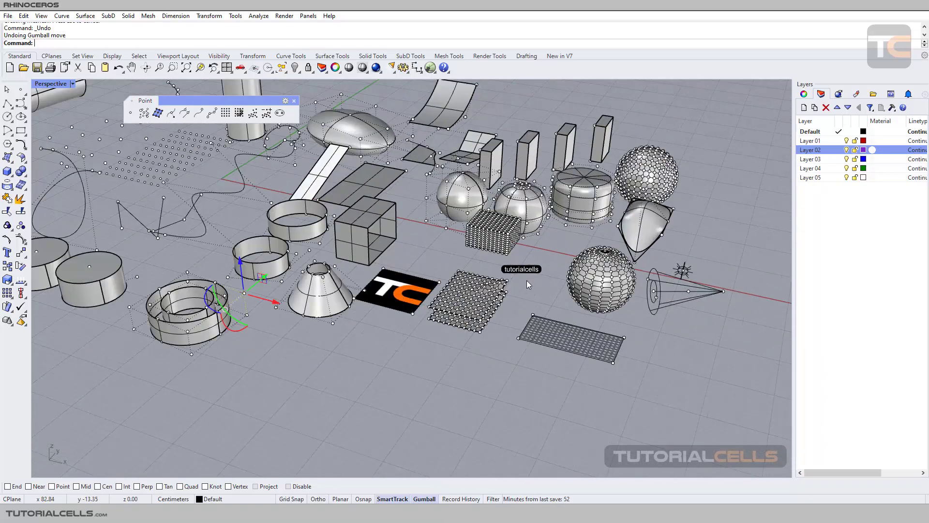
scroll(470, 297, "up", 5)
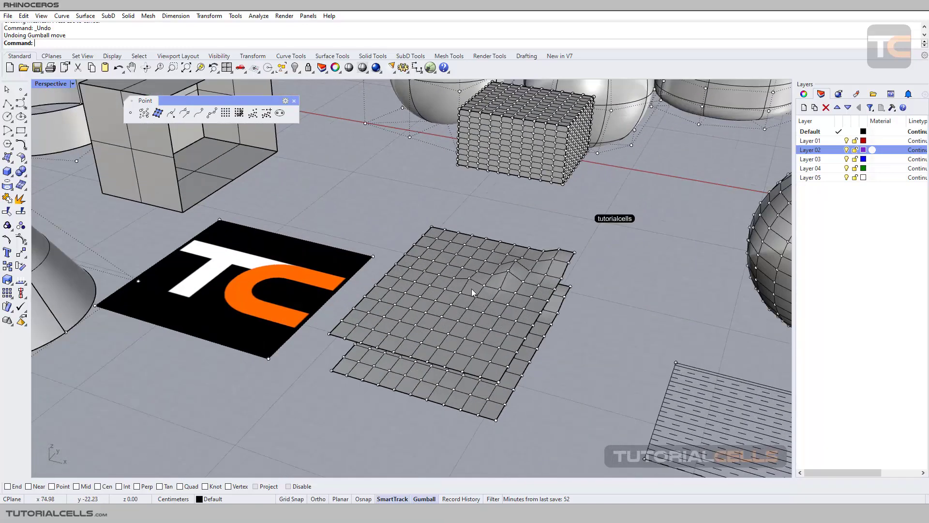
left_click(472, 288)
left_click(595, 298)
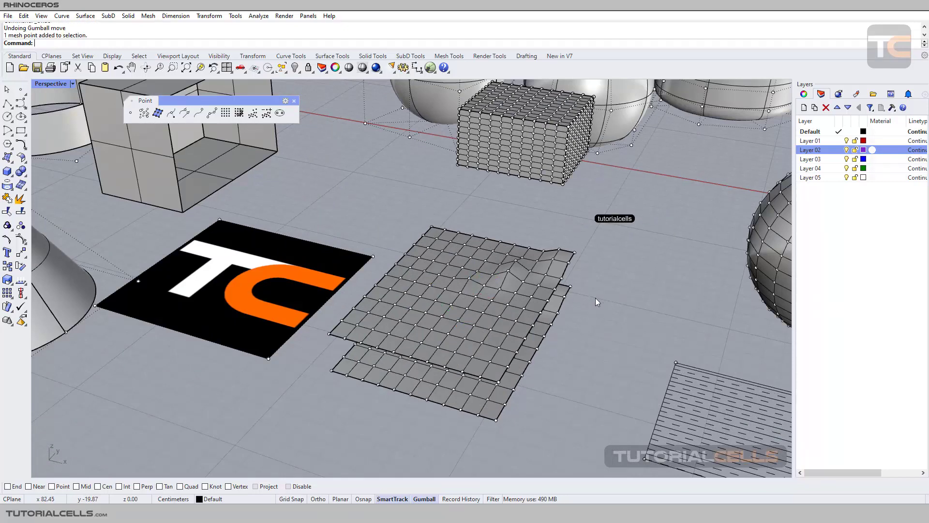
left_click(487, 292)
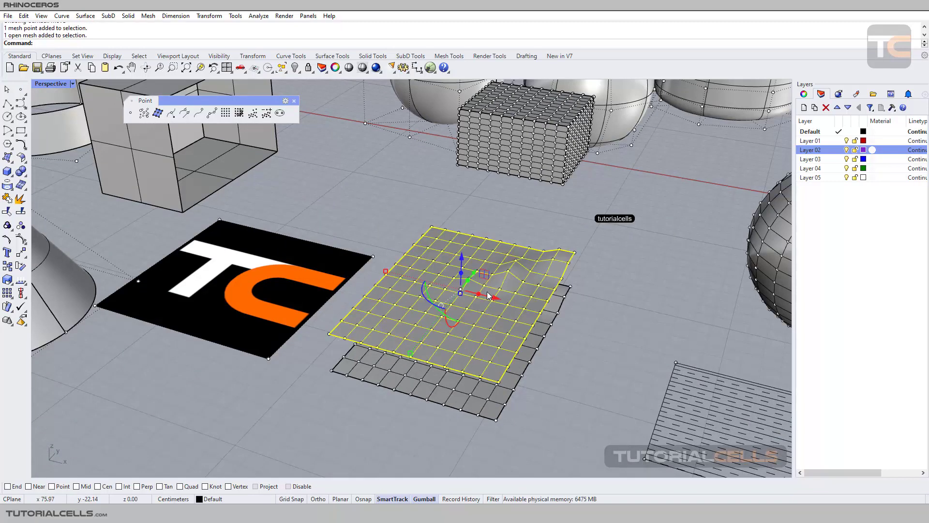
scroll(488, 295, "down", 5)
scroll(463, 302, "up", 5)
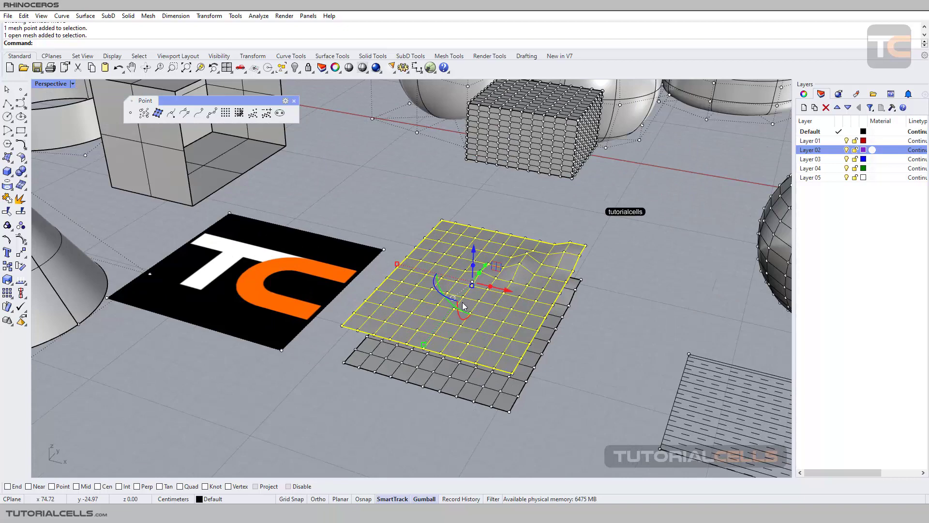
right_click_drag(463, 302, 499, 273, "shift")
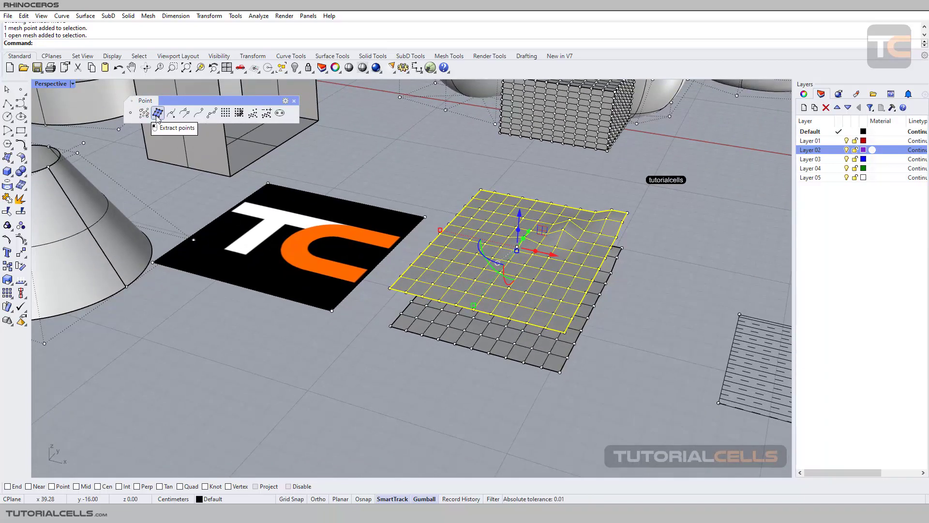
left_click(156, 115)
scroll(536, 248, "down", 2)
scroll(536, 248, "down", 1)
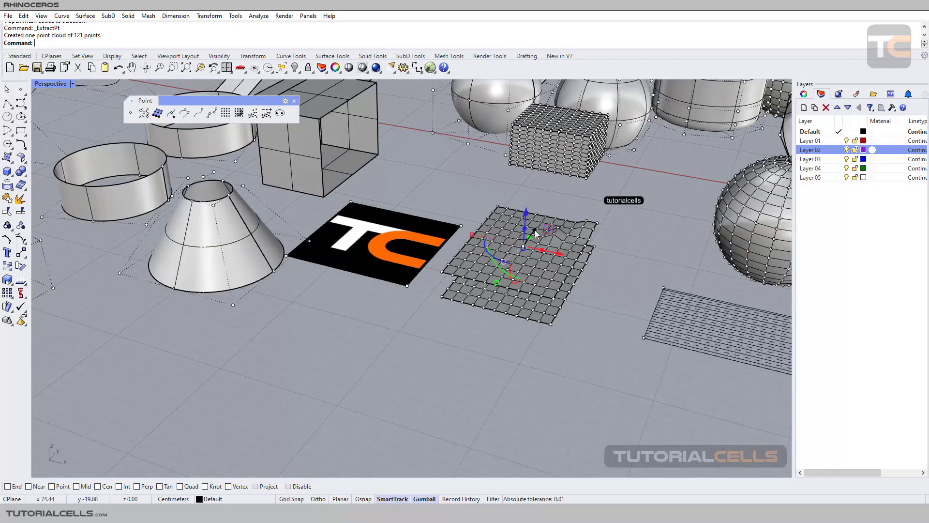
left_click_drag(533, 232, 438, 328)
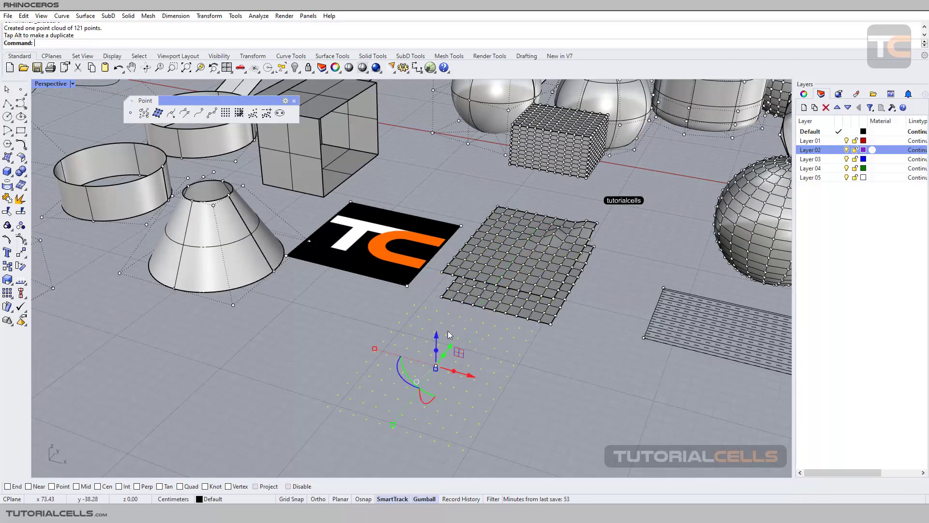
right_click_drag(448, 330, 453, 304, "shift")
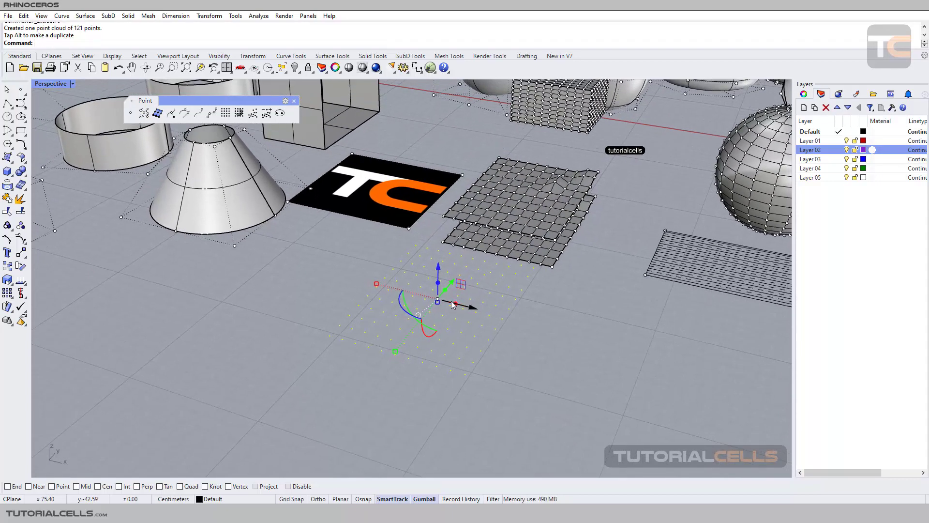
key("Delete")
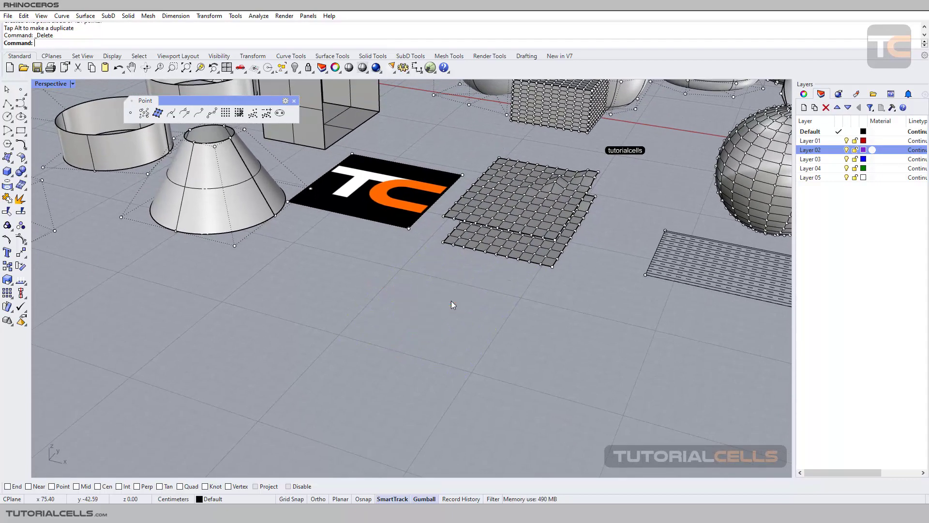
- Start ExtractPt, make Layer 02 current, and set the extraction to Output=Points
left_click(158, 113)
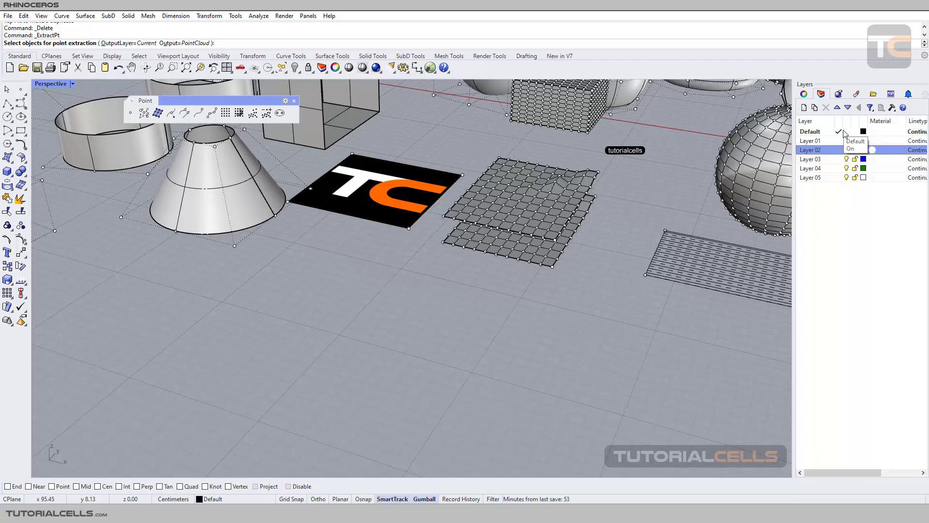
left_click(839, 150)
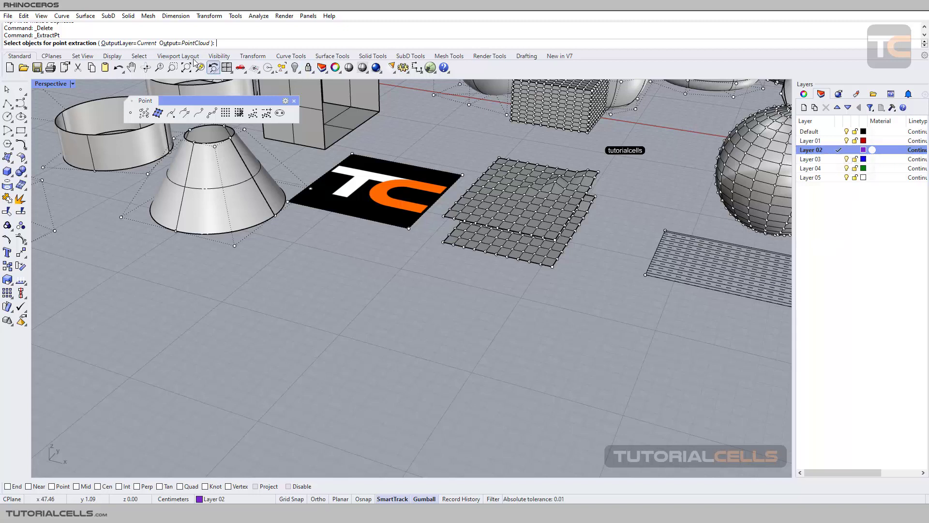
left_click(179, 43)
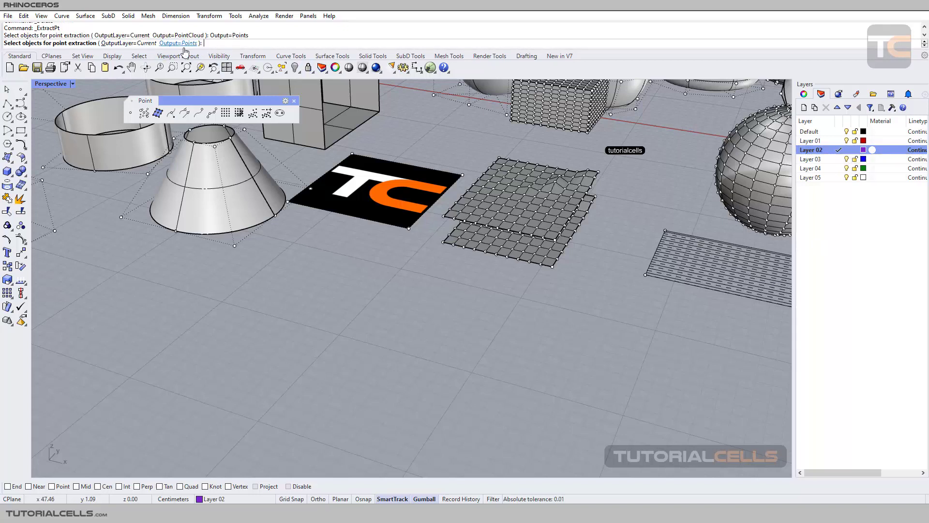
left_click(180, 43)
left_click(180, 44)
left_click(188, 44)
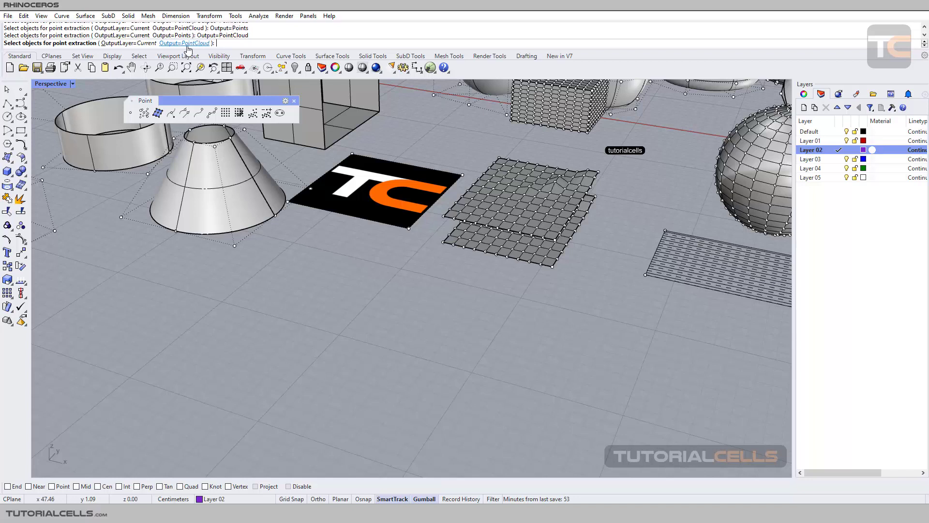
left_click(196, 45)
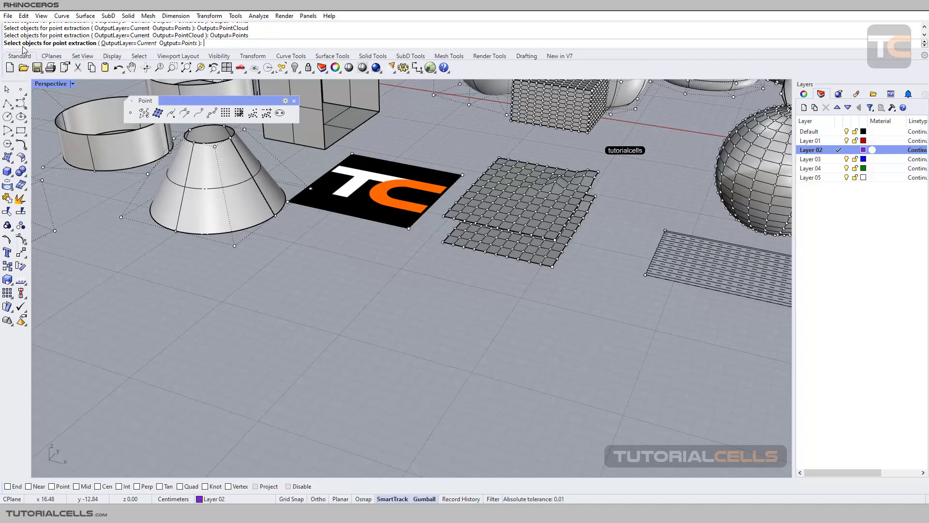
- Extract 121 points from the upper mesh grid and drag them toward the viewer
left_click(501, 221)
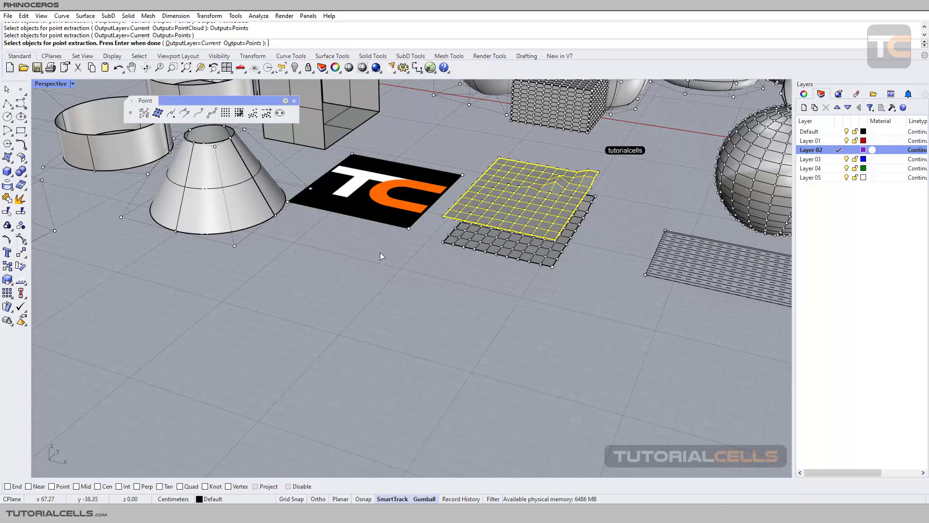
key("Return")
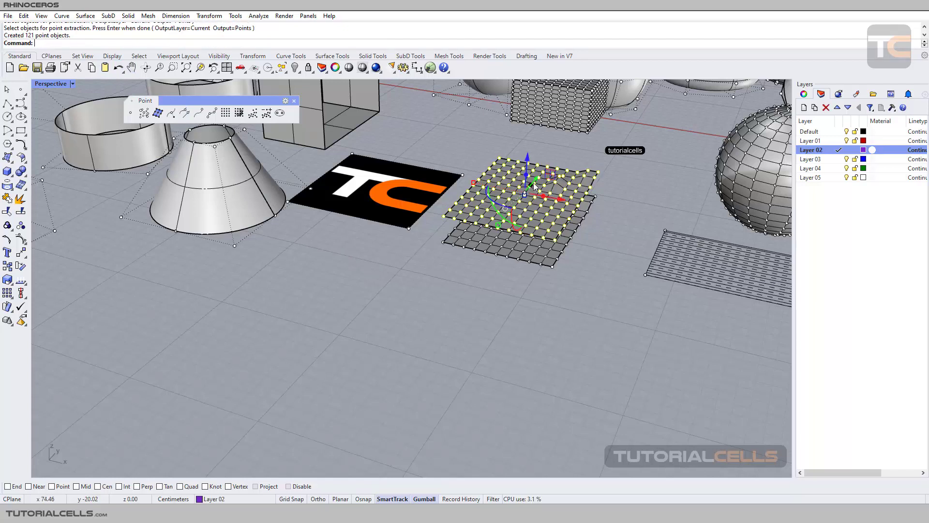
left_click_drag(535, 184, 435, 269)
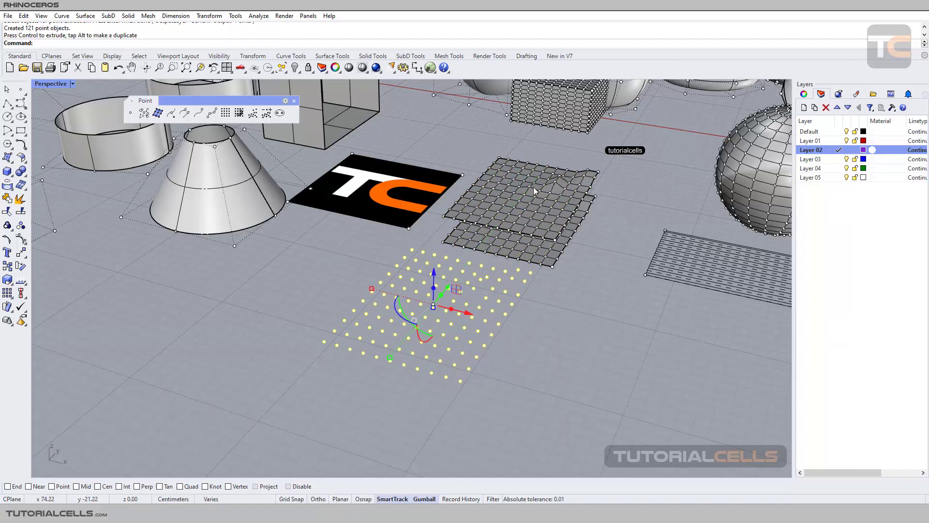
left_click(316, 297)
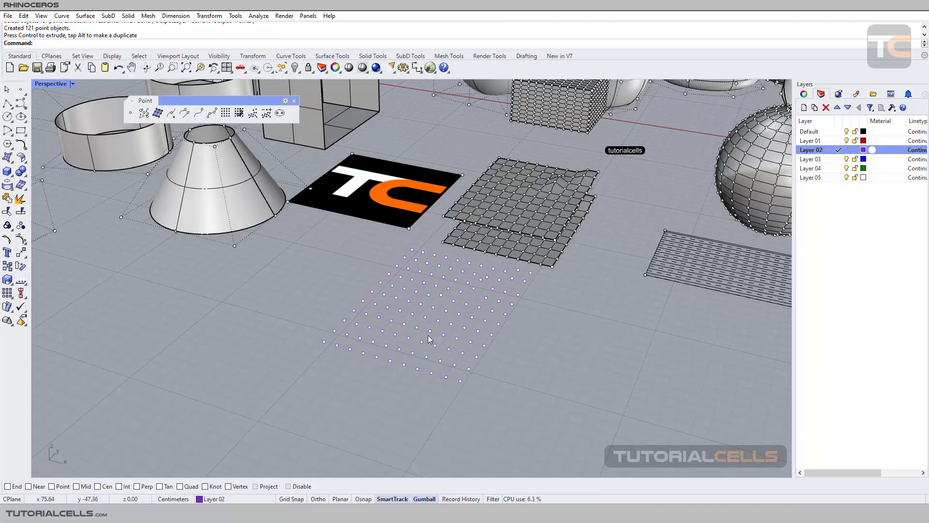
left_click(512, 203)
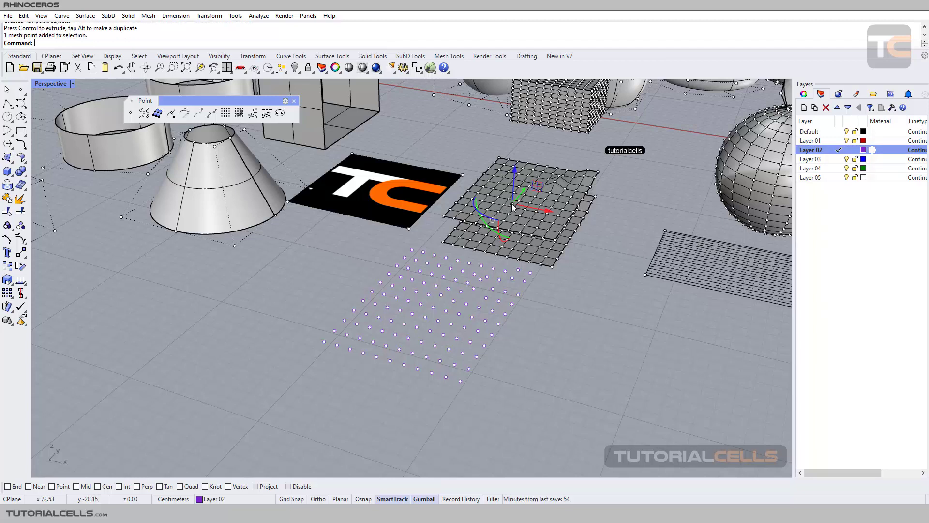
scroll(518, 211, "up", 2)
left_click(518, 213)
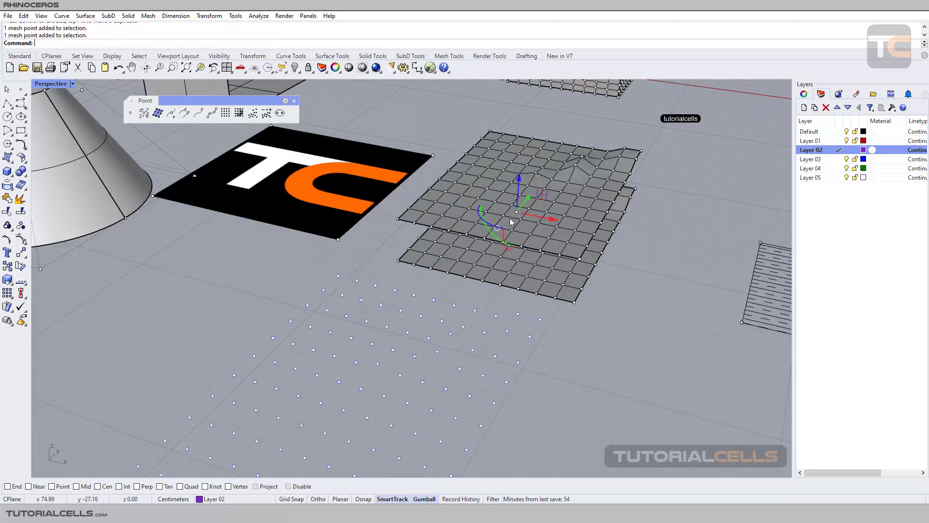
left_click(302, 253)
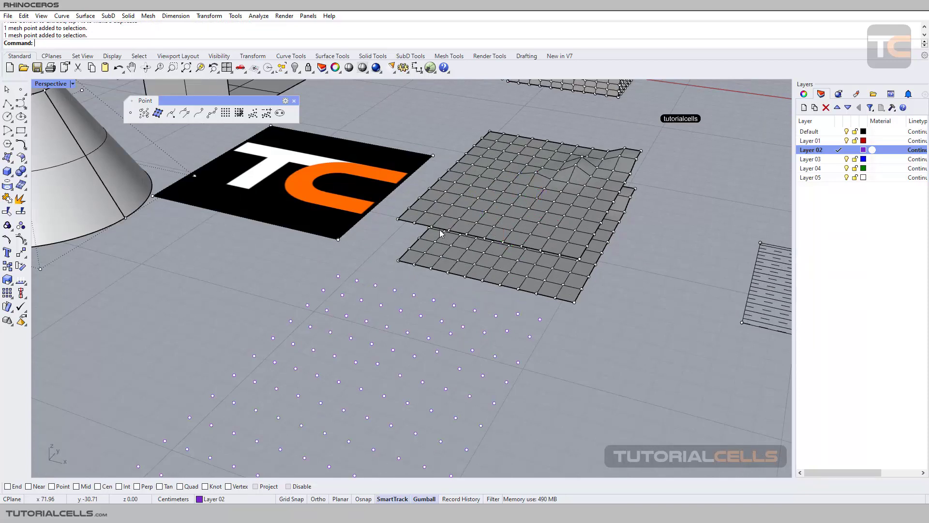
left_click(448, 225)
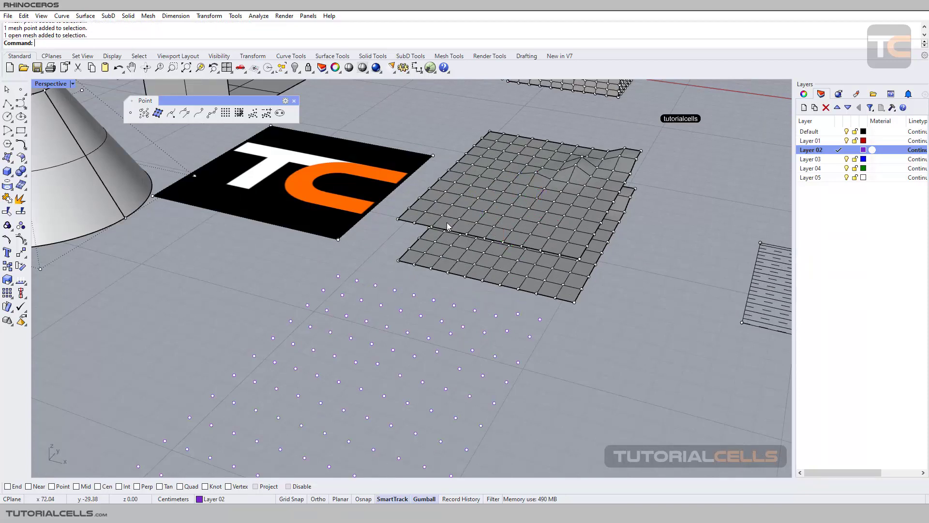
left_click(158, 113)
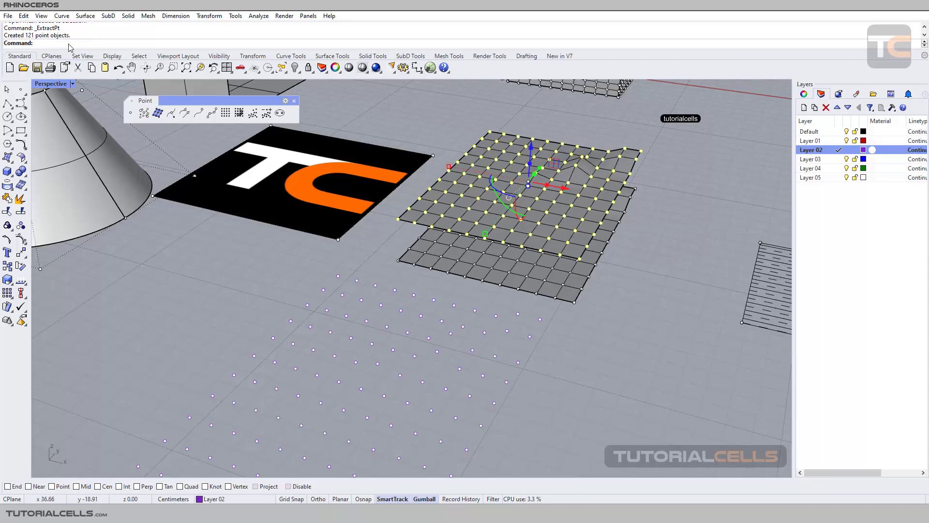
- Undo the last extraction and restart Extract Points with Output=PointCloud
key("ctrl+z")
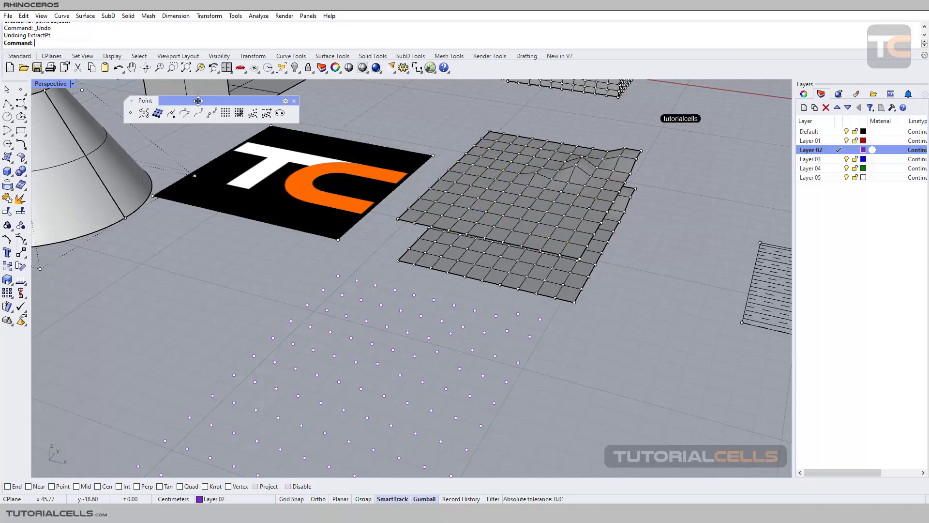
left_click(158, 113)
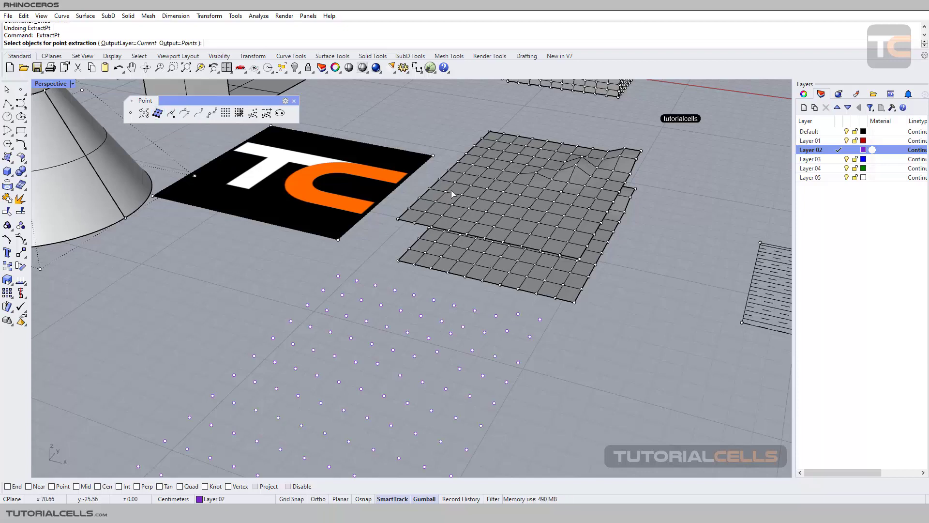
left_click(178, 44)
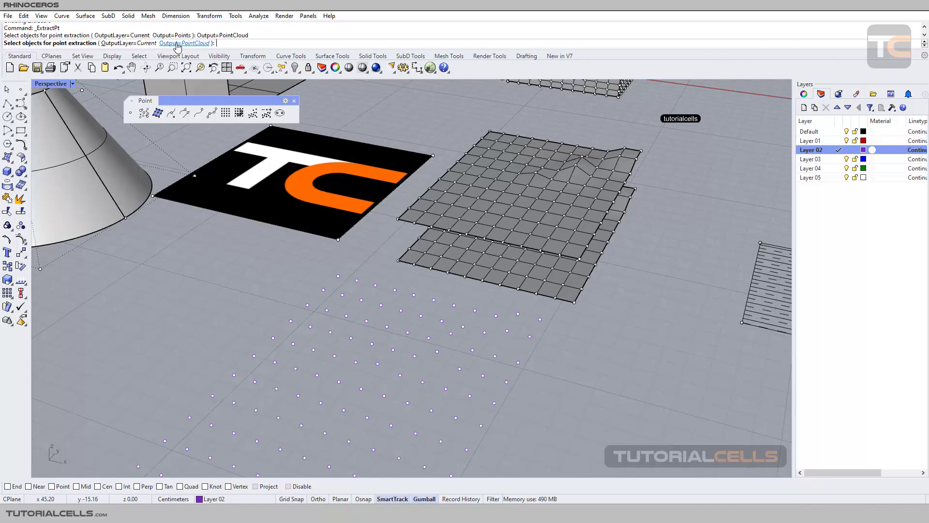
scroll(455, 185, "down", 5)
scroll(456, 186, "up", 10)
scroll(455, 185, "down", 8)
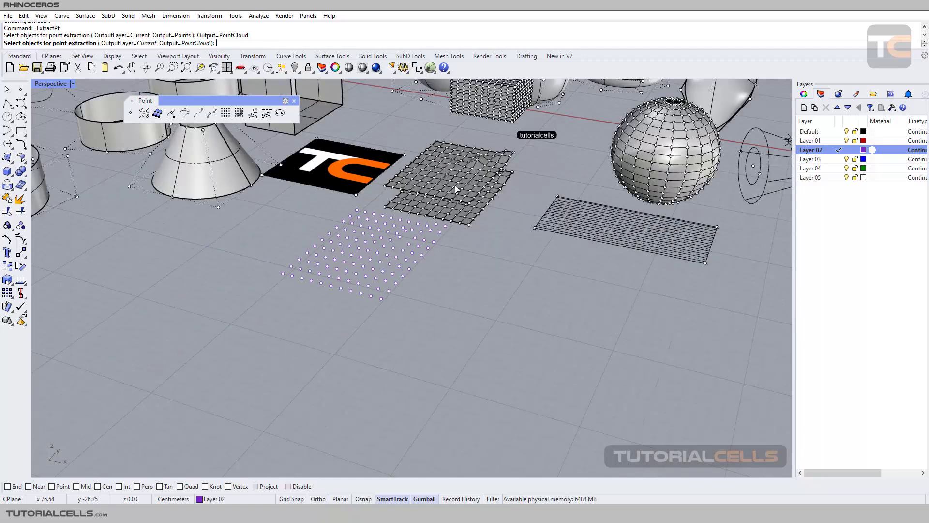
scroll(454, 181, "up", 3)
- Extract the upper mesh grid as a 121-point cloud and move it out front, lower left
left_click(454, 193)
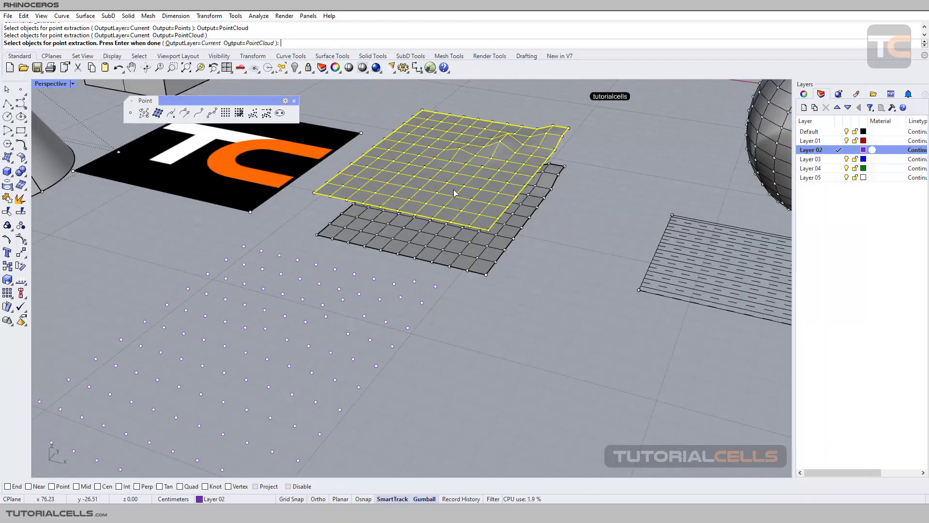
scroll(455, 191, "down", 5)
key("Return")
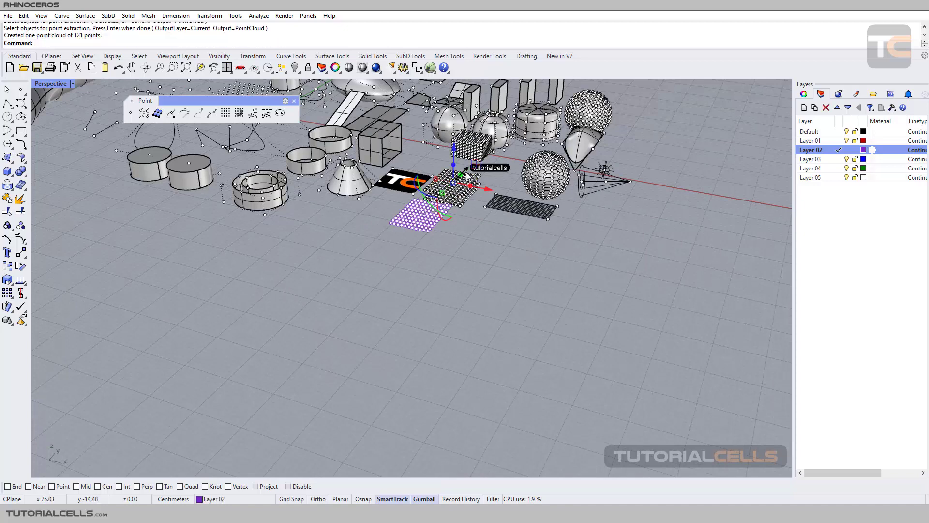
left_click_drag(464, 196, 414, 236)
scroll(414, 236, "up", 10)
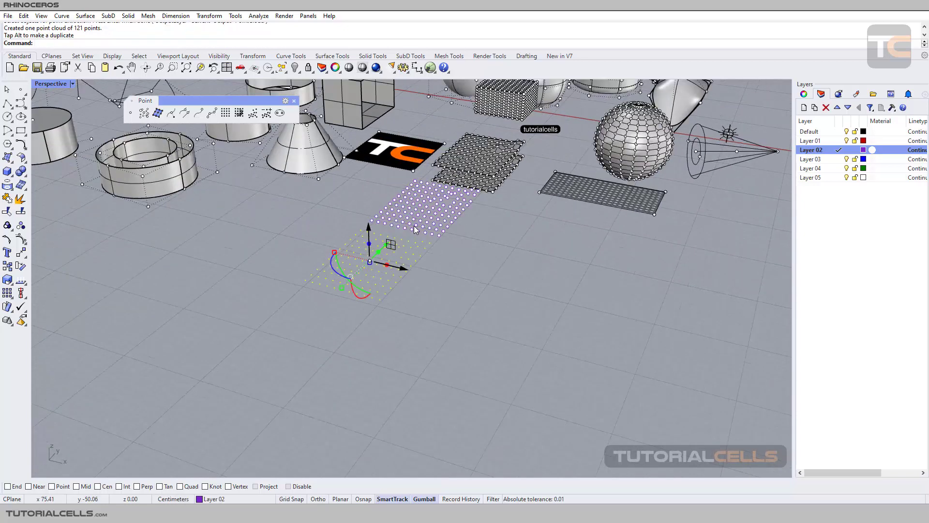
right_click_drag(405, 238, 425, 230, "shift")
key("Escape")
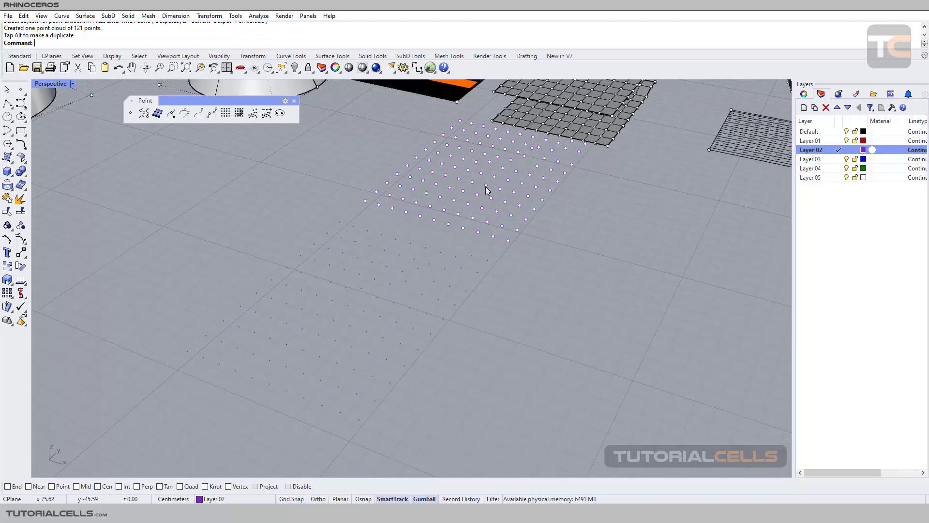
- Check a few individual points, then select and delete the leftover lower point cloud
left_click(375, 283)
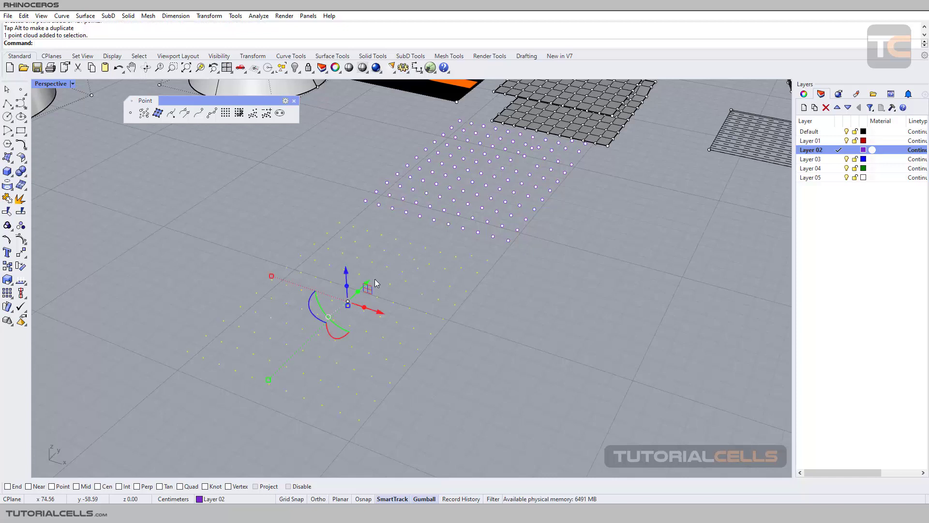
left_click(462, 229)
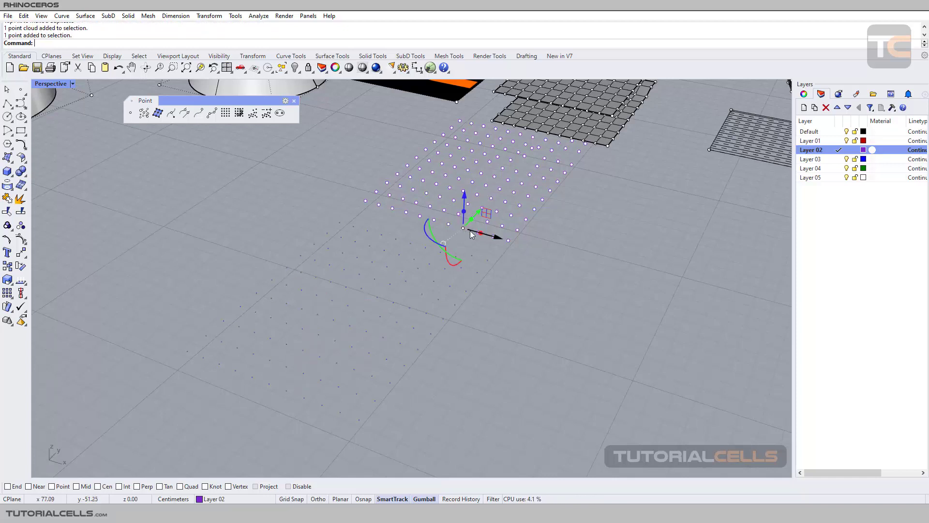
left_click(503, 225)
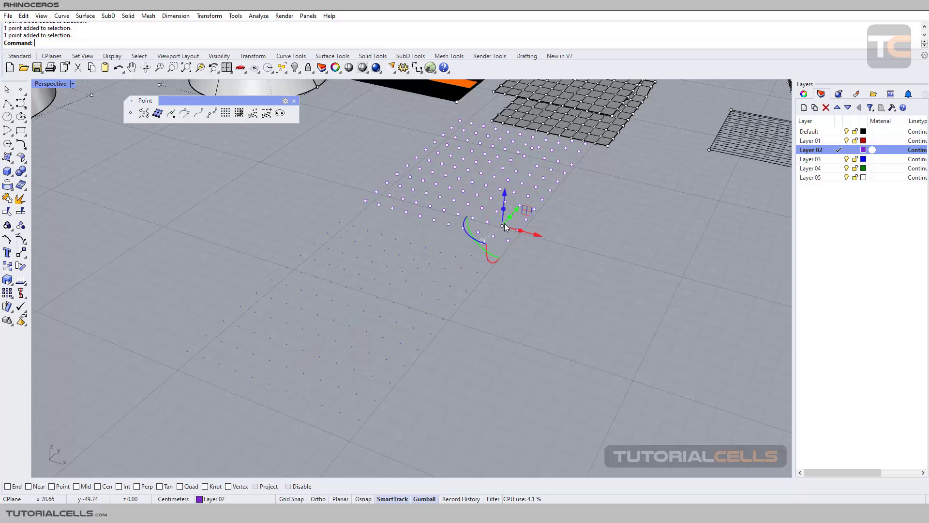
left_click(477, 196)
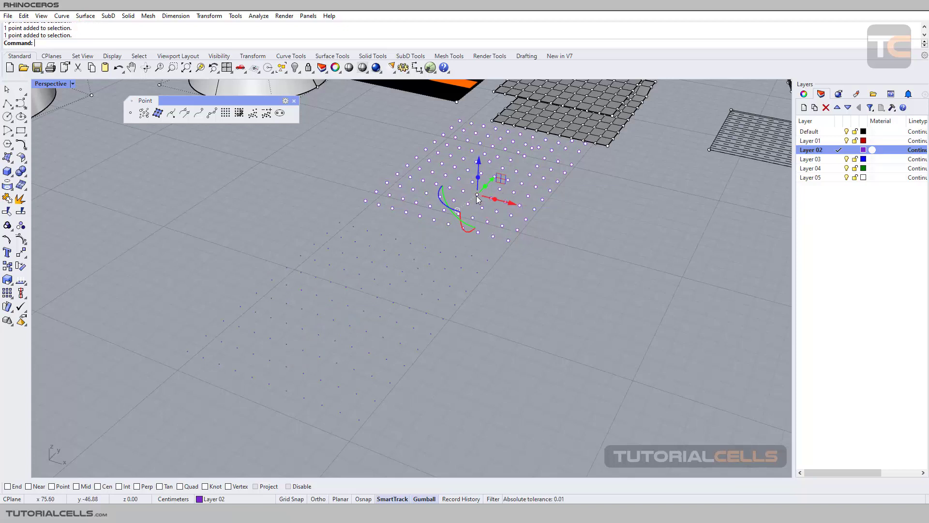
left_click(563, 235)
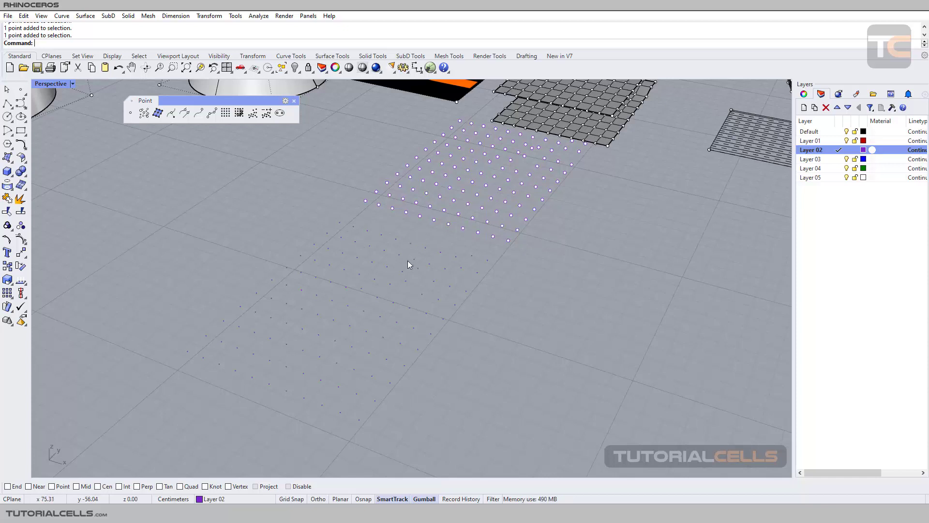
left_click(358, 264)
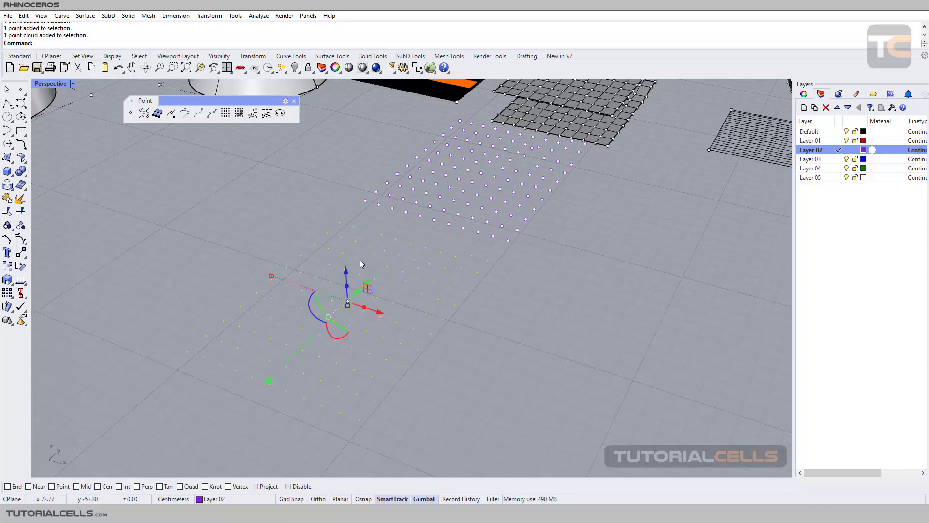
key("Delete")
right_click_drag(504, 182, 491, 208)
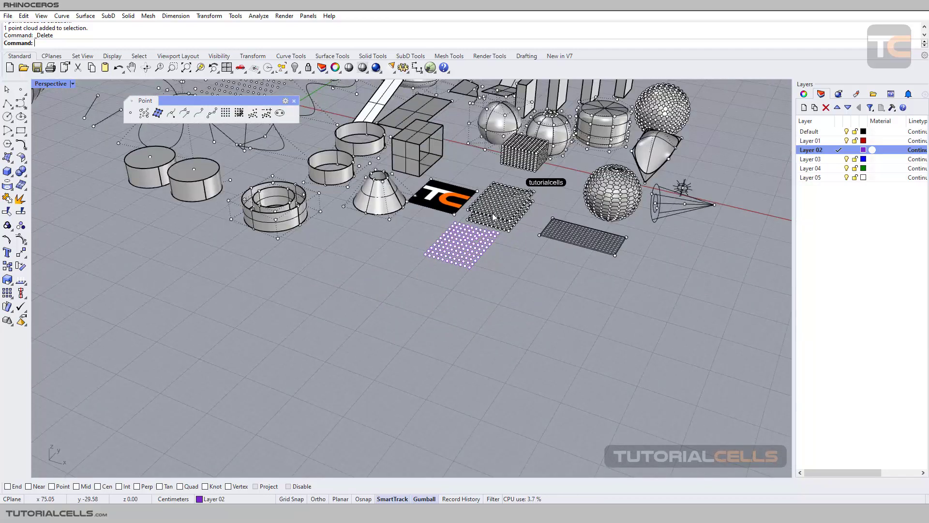
- Tilt the view toward the SubD patch and clear the selection
scroll(511, 196, "up", 6)
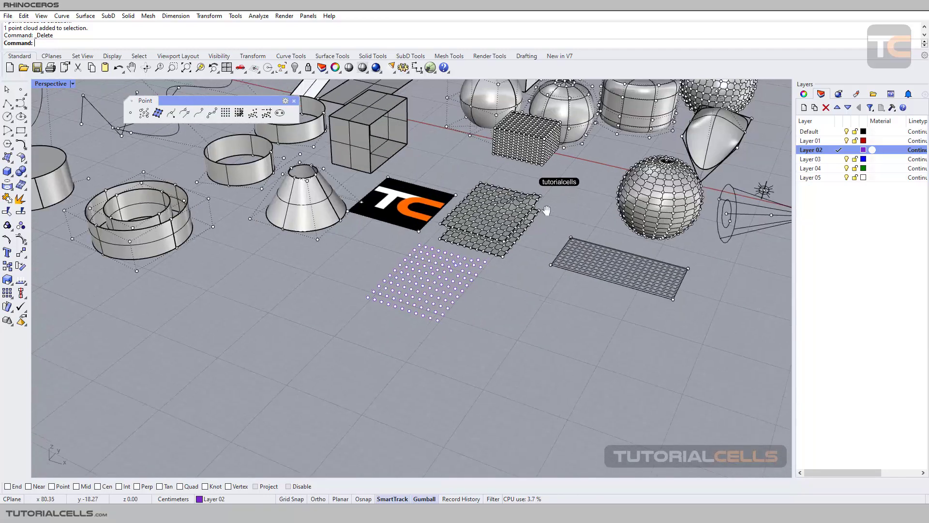
scroll(403, 191, "up", 5)
scroll(374, 196, "down", 4)
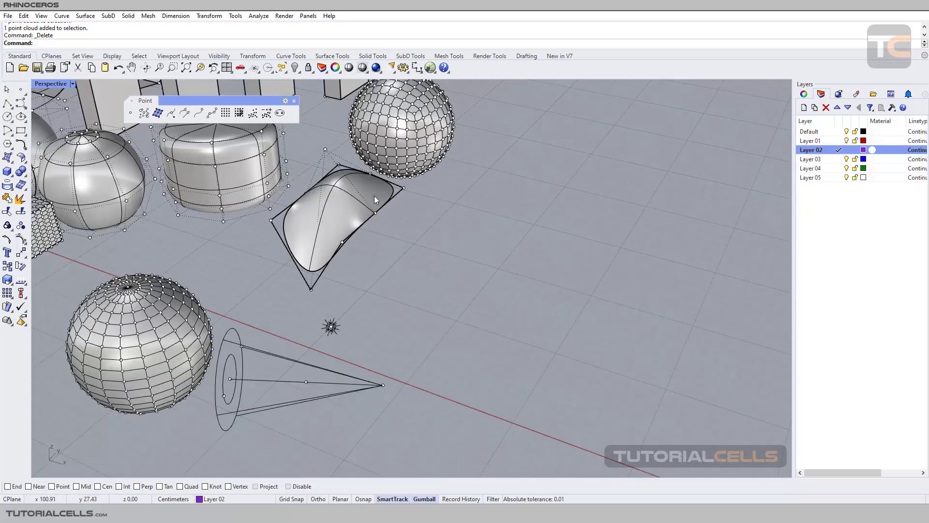
left_click(364, 200, "ctrl+shift")
scroll(364, 200, "up", 2)
right_click_drag(376, 189, 392, 243)
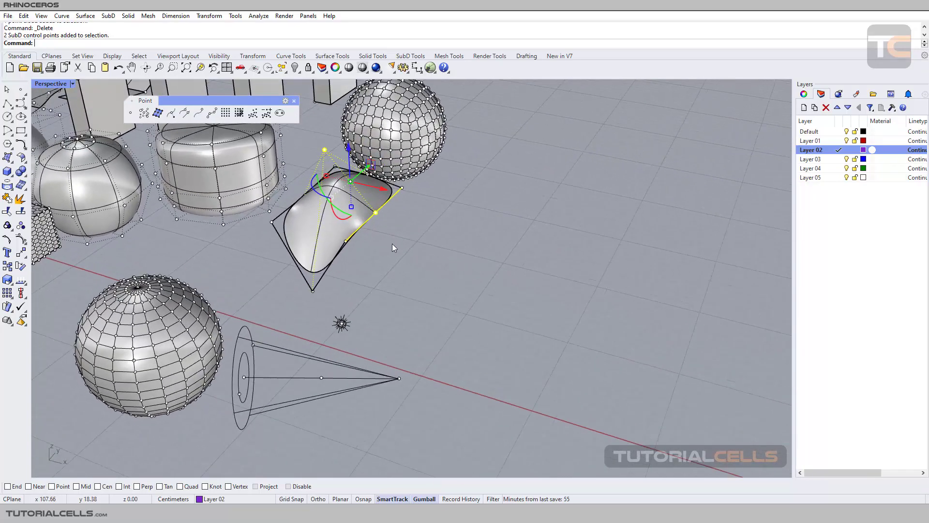
key("Escape")
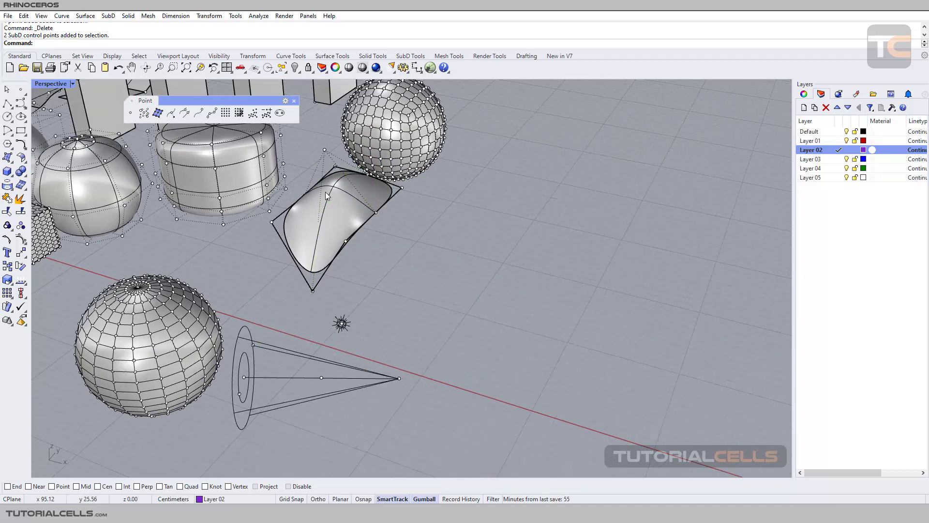
- Start Extract Points with Output=Points and OutputLayer=Current, and make Default current
left_click(159, 114)
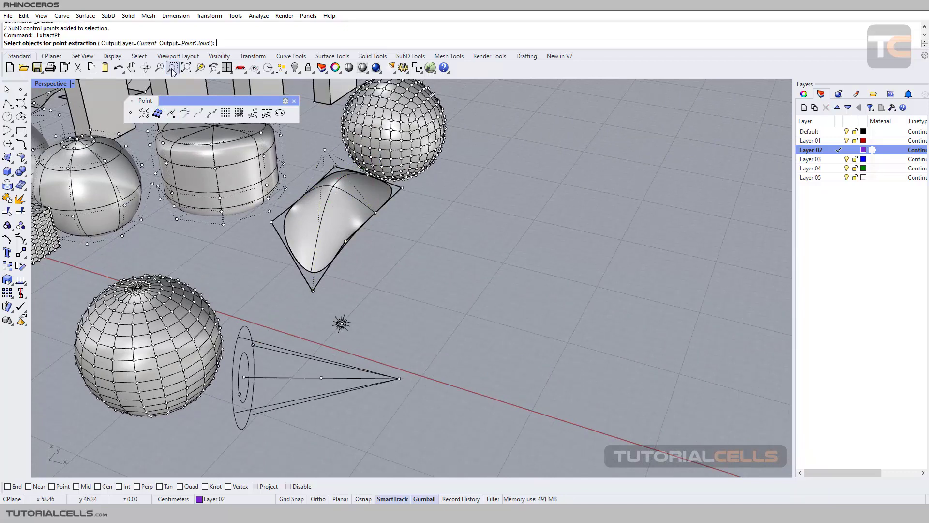
left_click(187, 43)
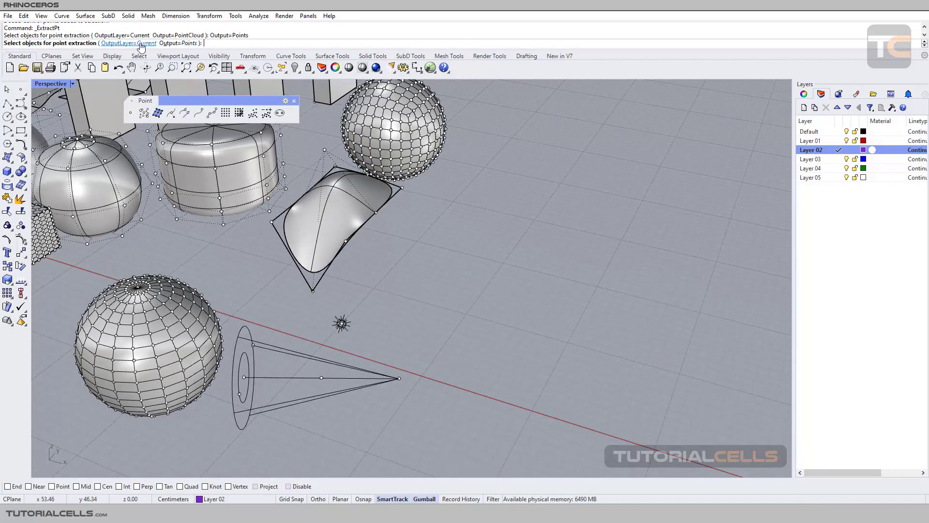
left_click(125, 43)
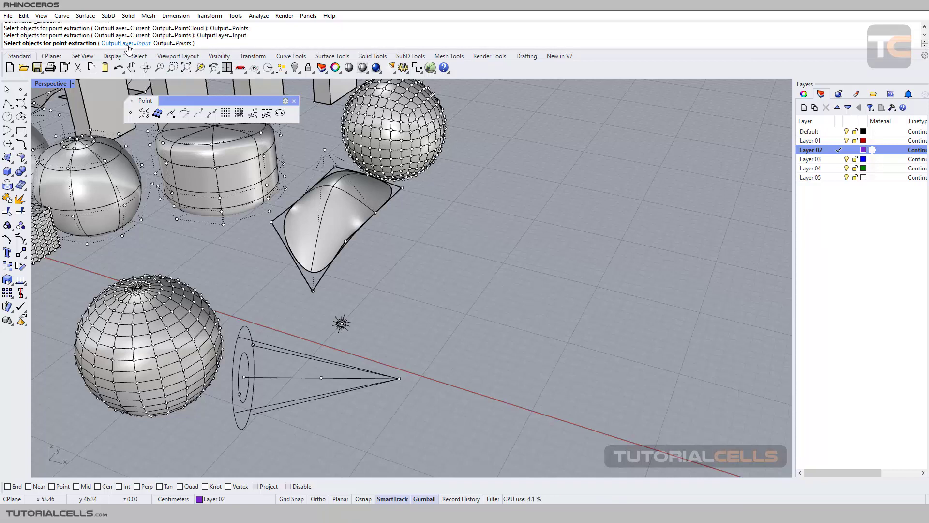
left_click(127, 43)
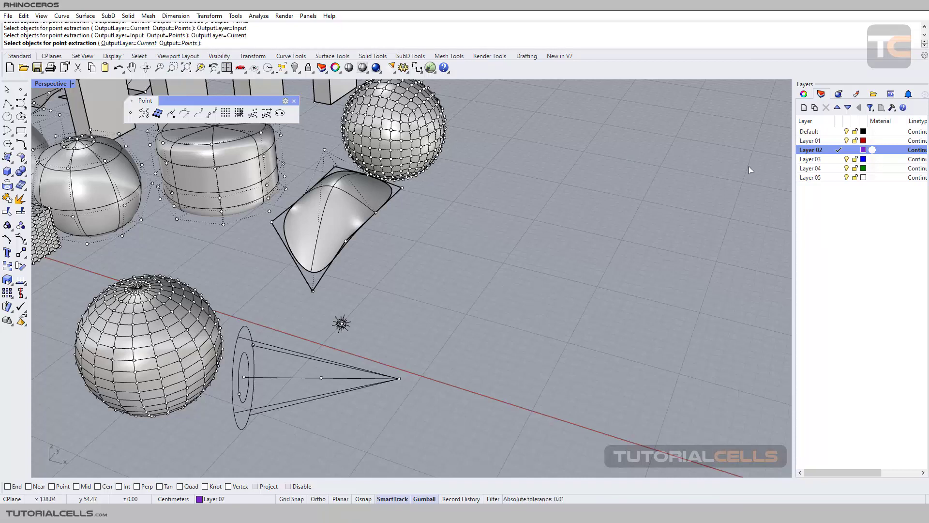
left_click(839, 132)
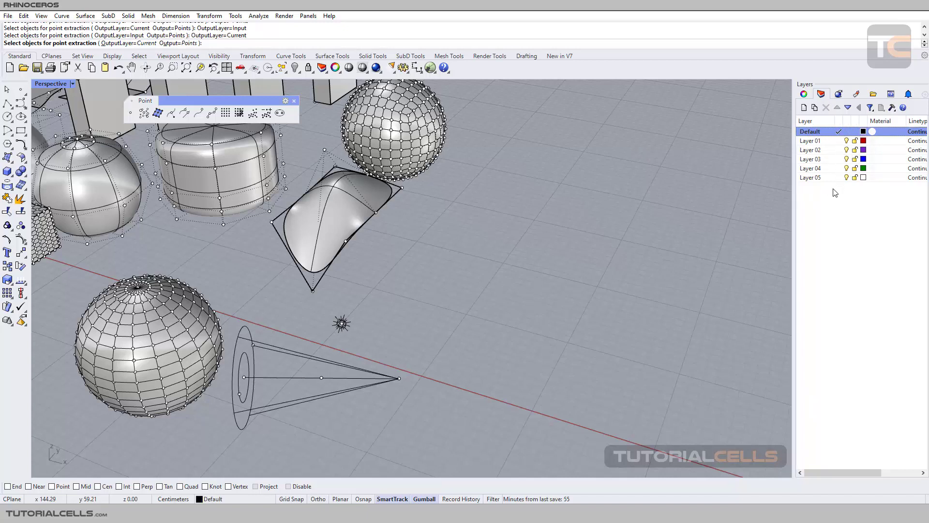
mouse_move(847, 473)
left_mouse_down()
mouse_move(885, 472)
mouse_move(832, 465)
left_mouse_up()
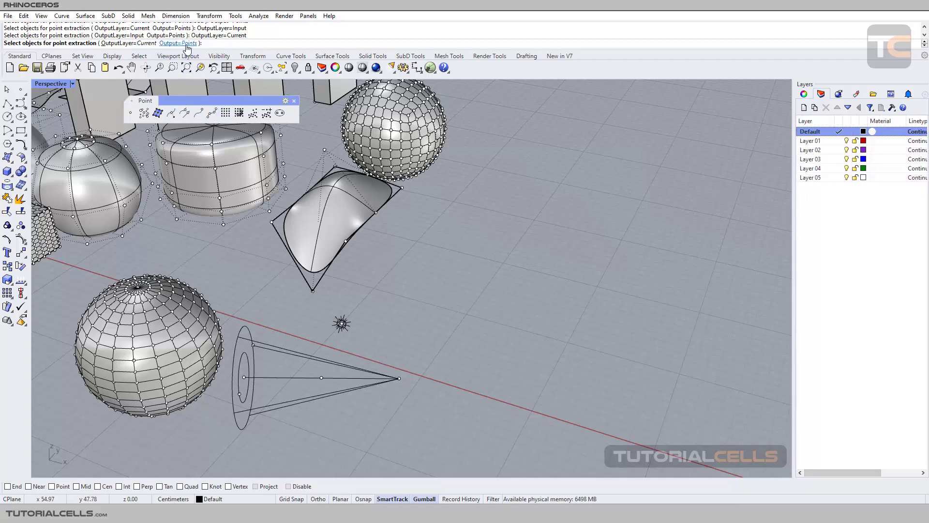
- Extract 9 points from the SubD patch and drag them right along the red X arrow
left_click(351, 219)
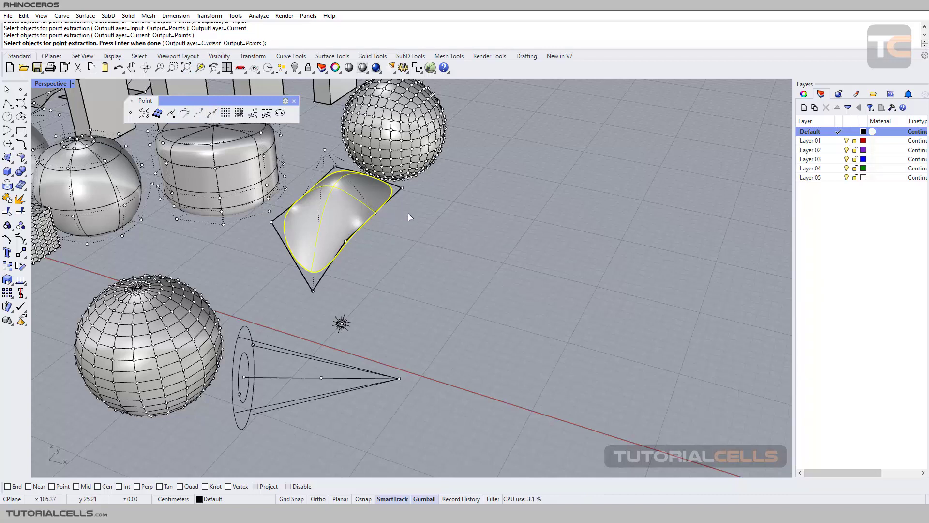
key("Return")
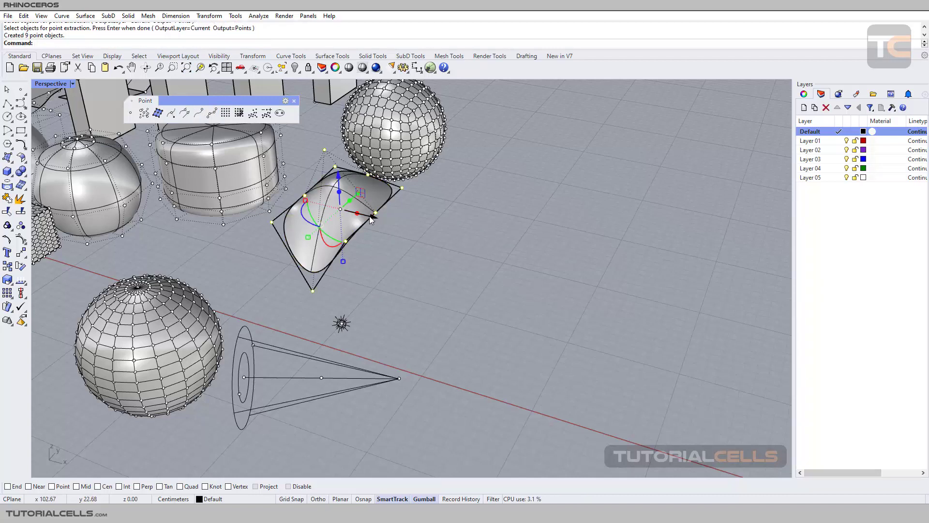
left_click_drag(369, 216, 501, 247)
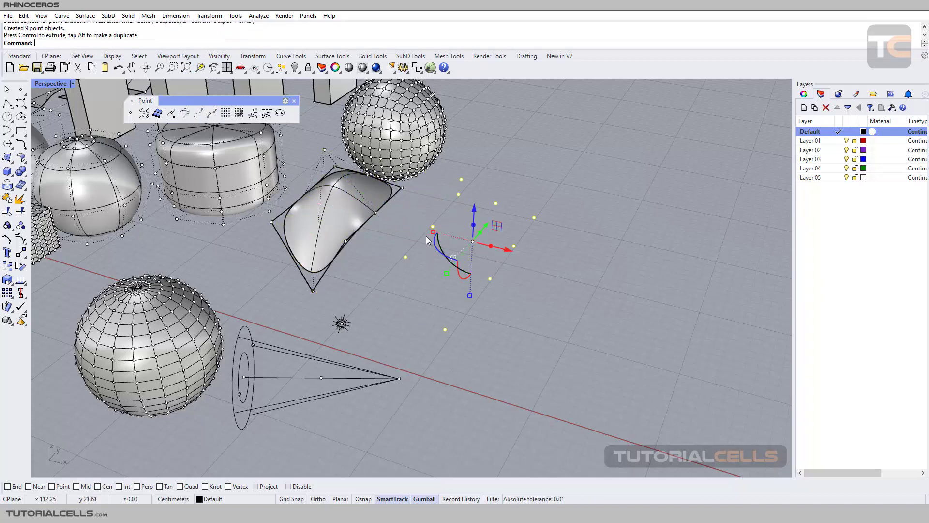
right_click_drag(448, 231, 391, 216)
scroll(369, 206, "down", 5)
- Move the wavy curve about 76 cm along the green Y arrow into open space
scroll(248, 193, "up", 5)
mouse_move(247, 193)
right_mouse_down("shift")
mouse_move(477, 228)
mouse_move(509, 248)
right_mouse_up("shift")
left_click(510, 247)
scroll(509, 248, "down", 5)
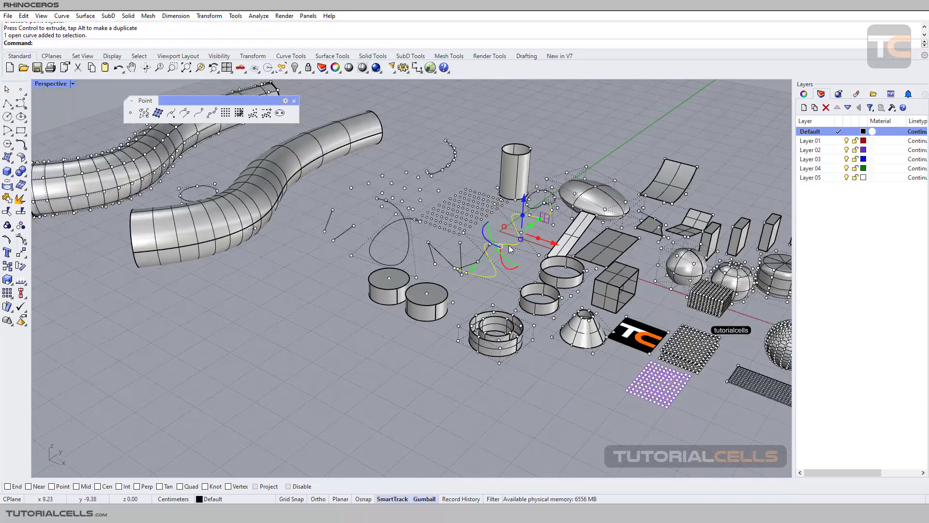
left_click_drag(528, 228, 391, 312)
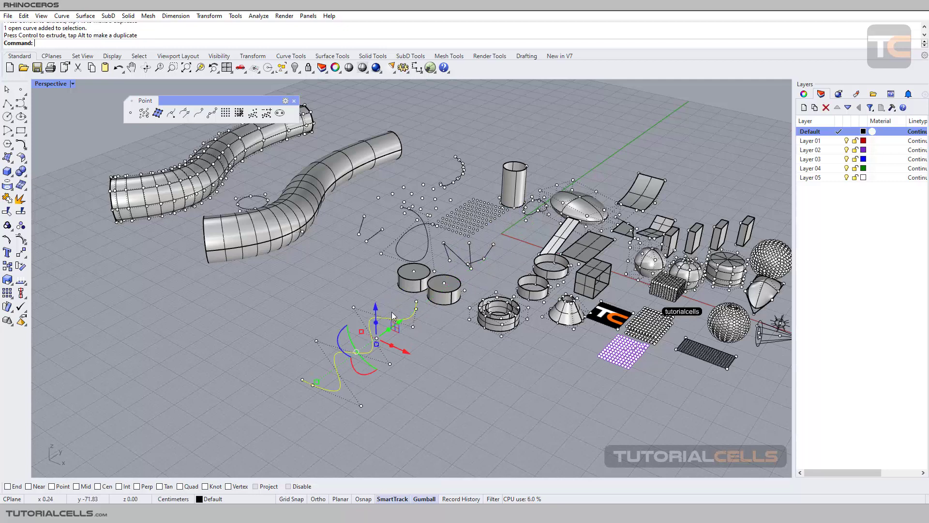
scroll(392, 315, "up", 4)
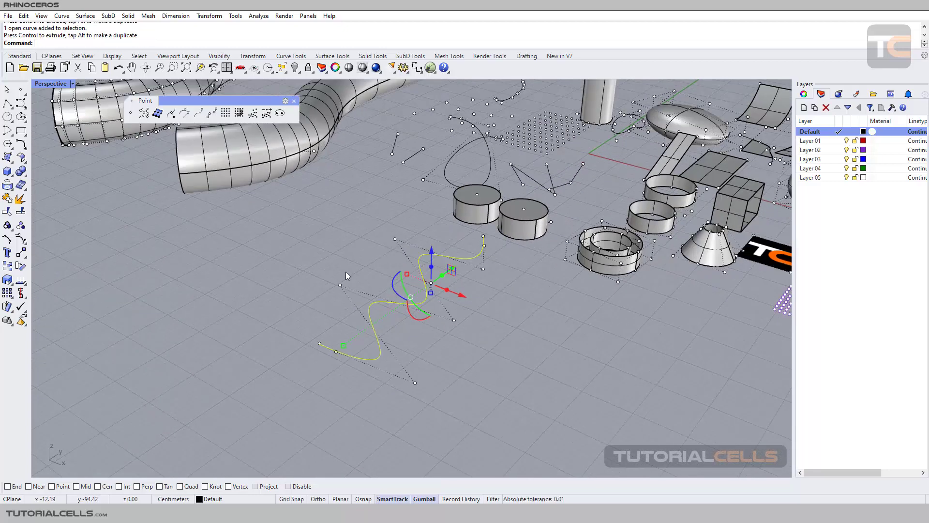
- Extract the curve's 9 control points and drag them to the curve's left
left_click(159, 116)
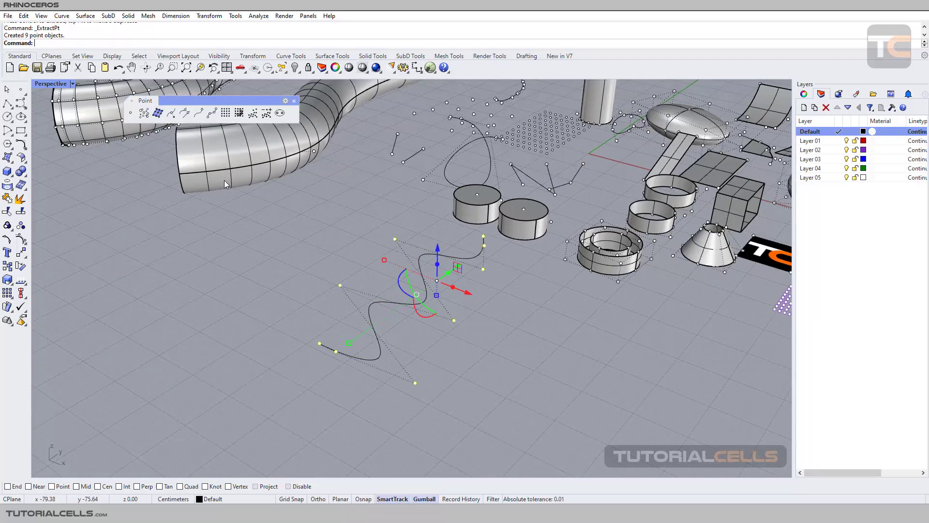
left_click_drag(468, 295, 344, 254)
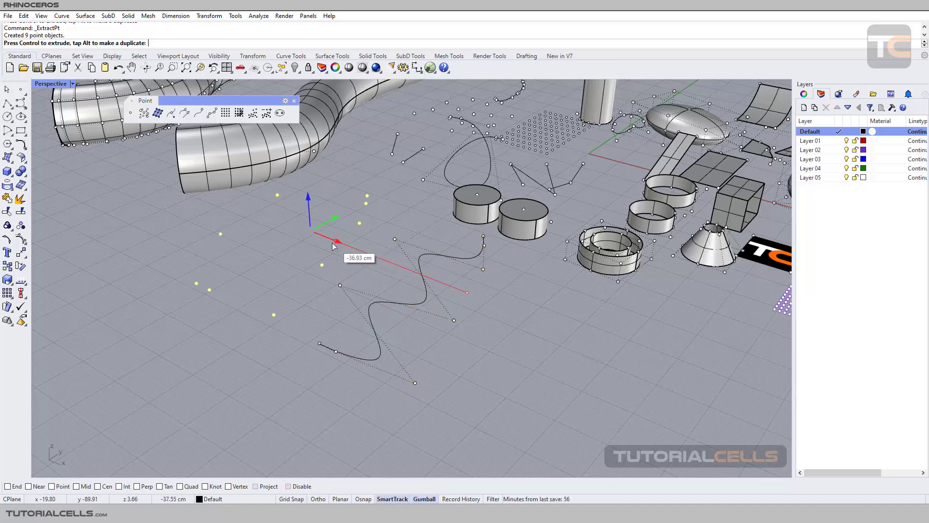
mouse_move(344, 253)
right_mouse_down()
mouse_move(367, 234)
mouse_move(338, 240)
right_mouse_up()
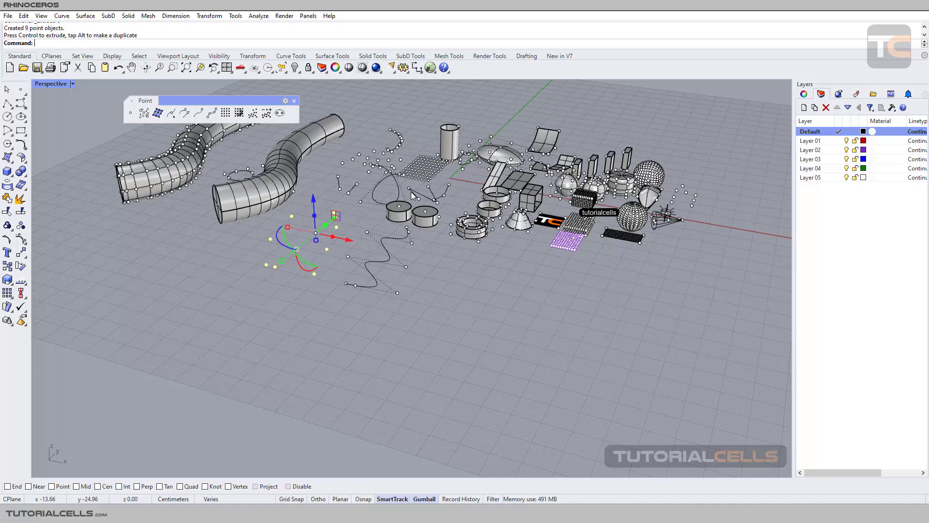
scroll(443, 190, "up", 4)
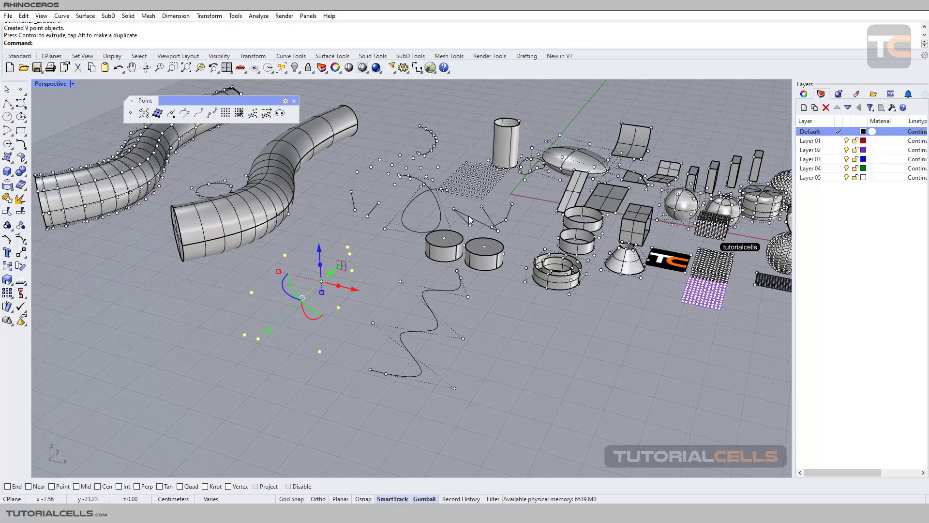
scroll(402, 150, "up", 2)
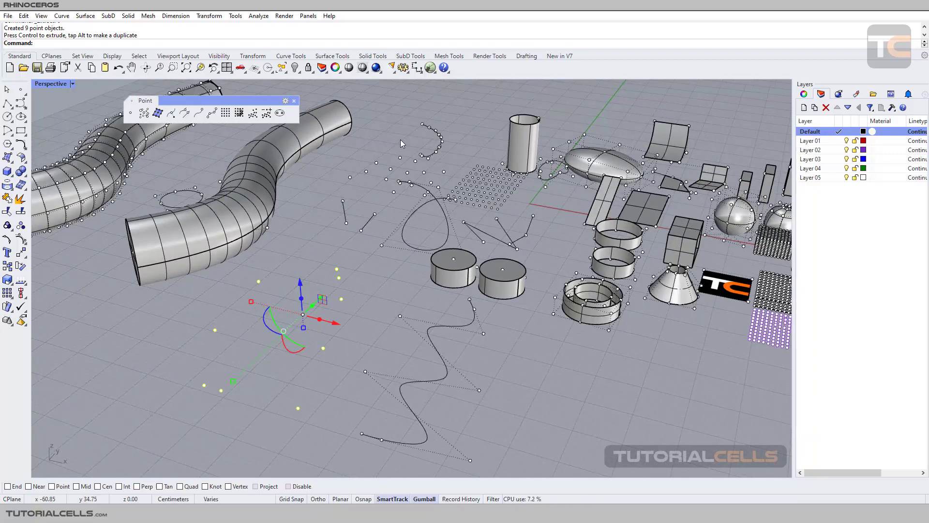